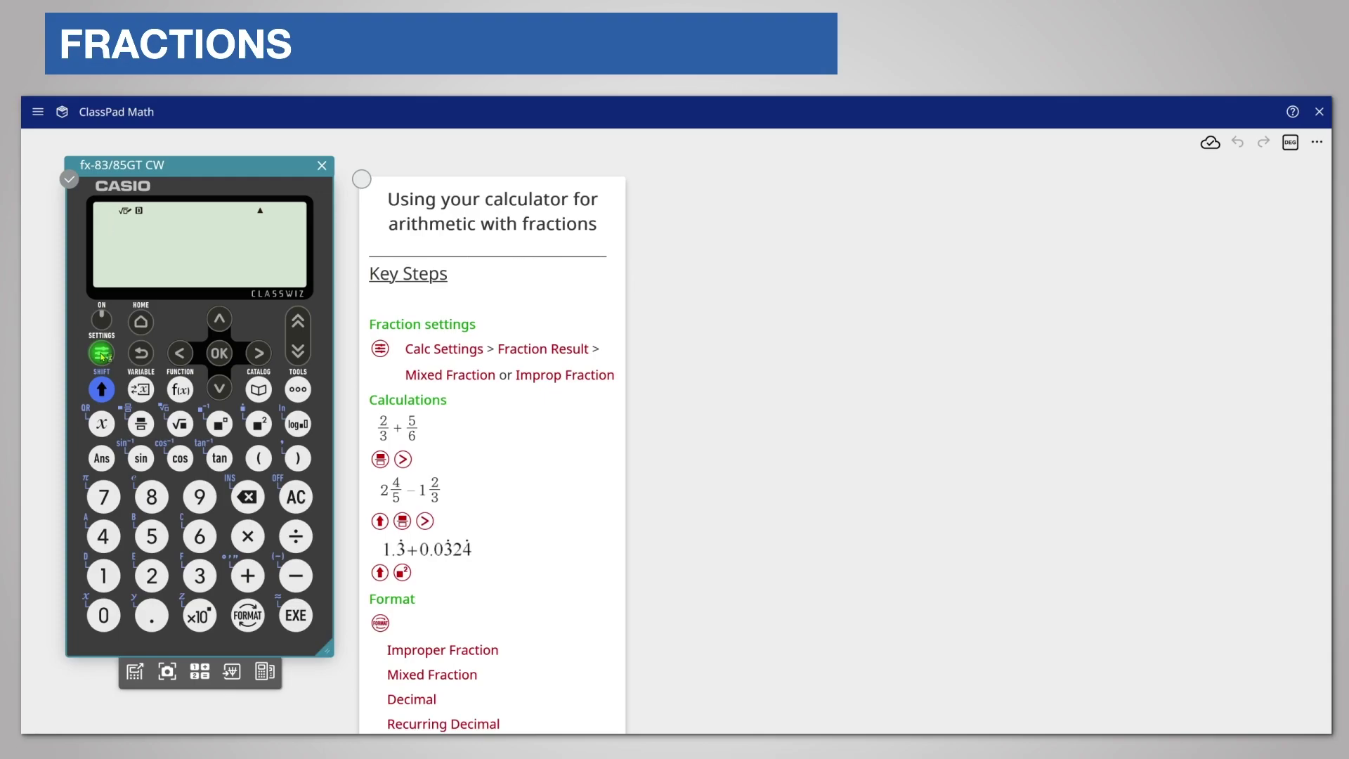
In Calc Settings, set Fraction Result to Improp Fraction, then back out to the settings menu.
{"action": "left_click", "coordinate": [102, 353]}
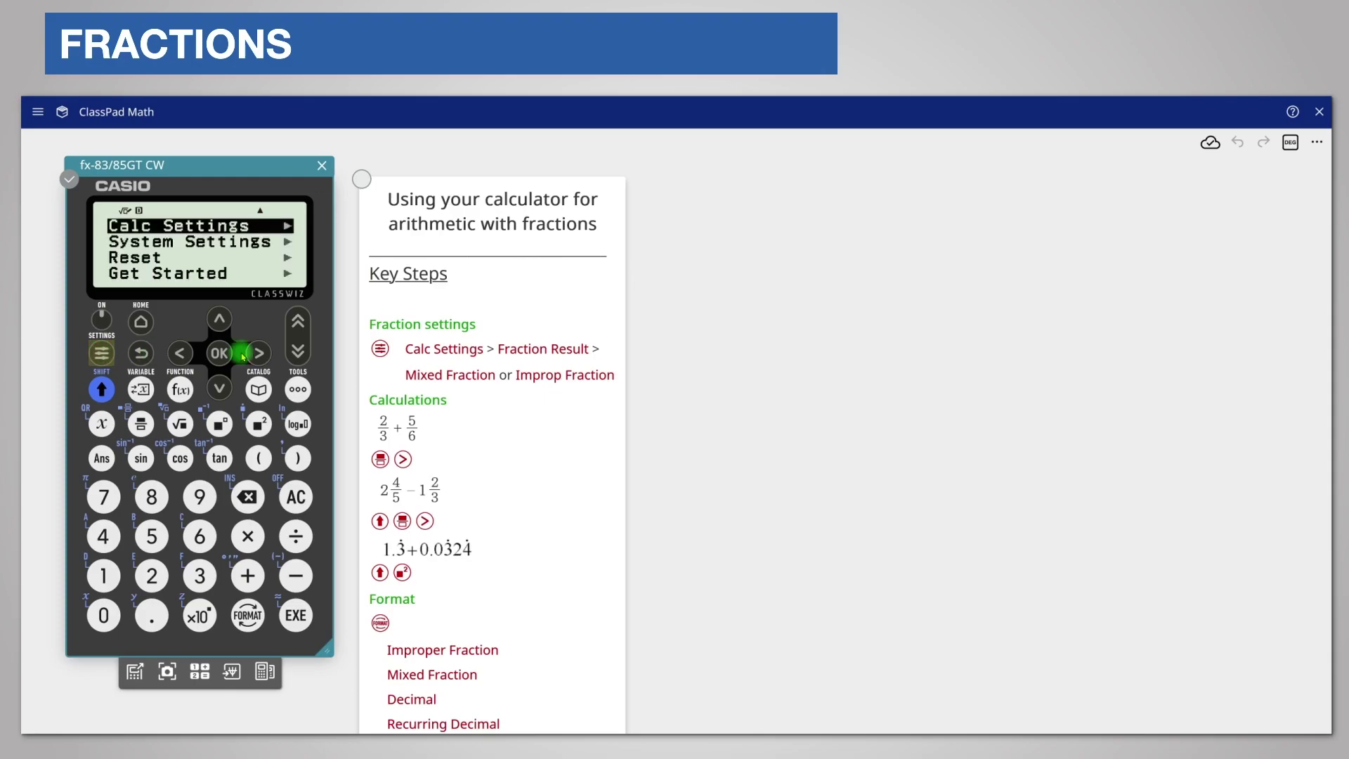
{"action": "left_click", "coordinate": [217, 354]}
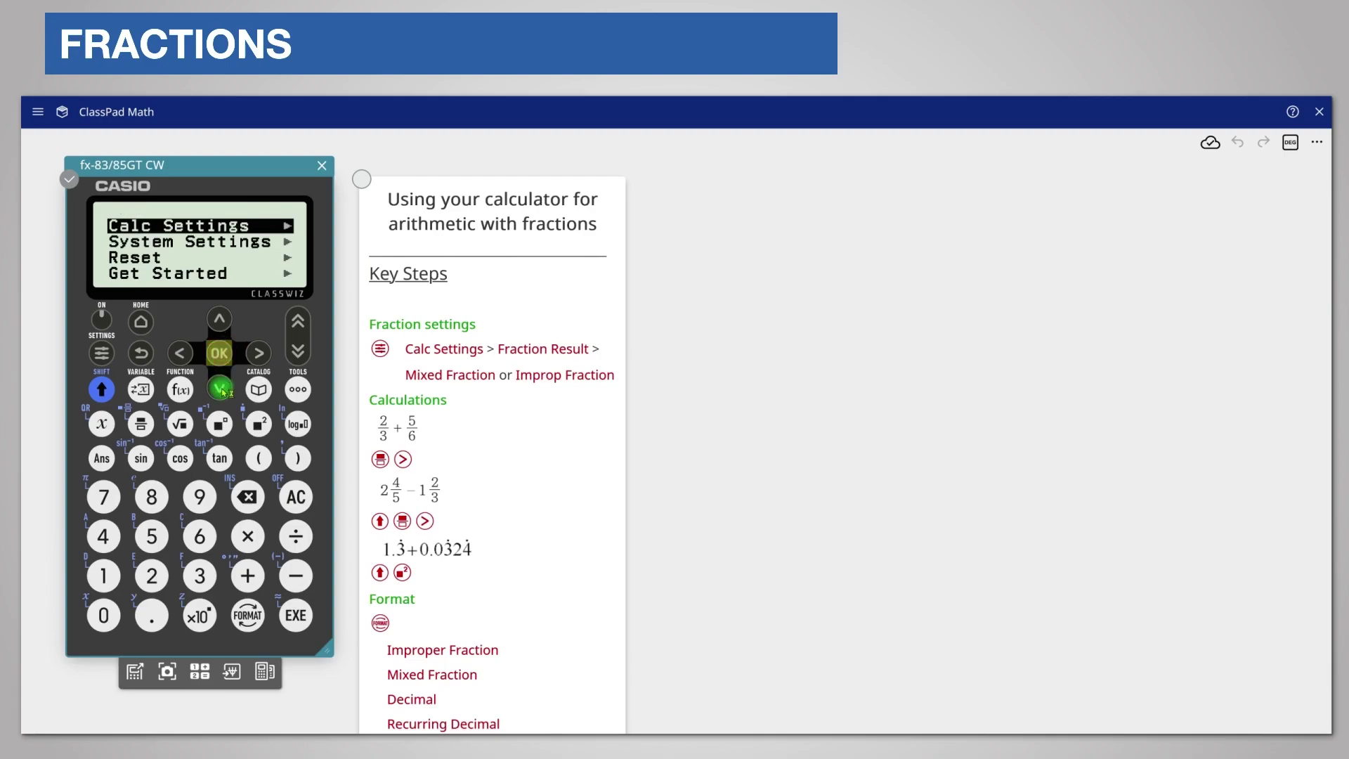
{"action": "left_click", "coordinate": [222, 389]}
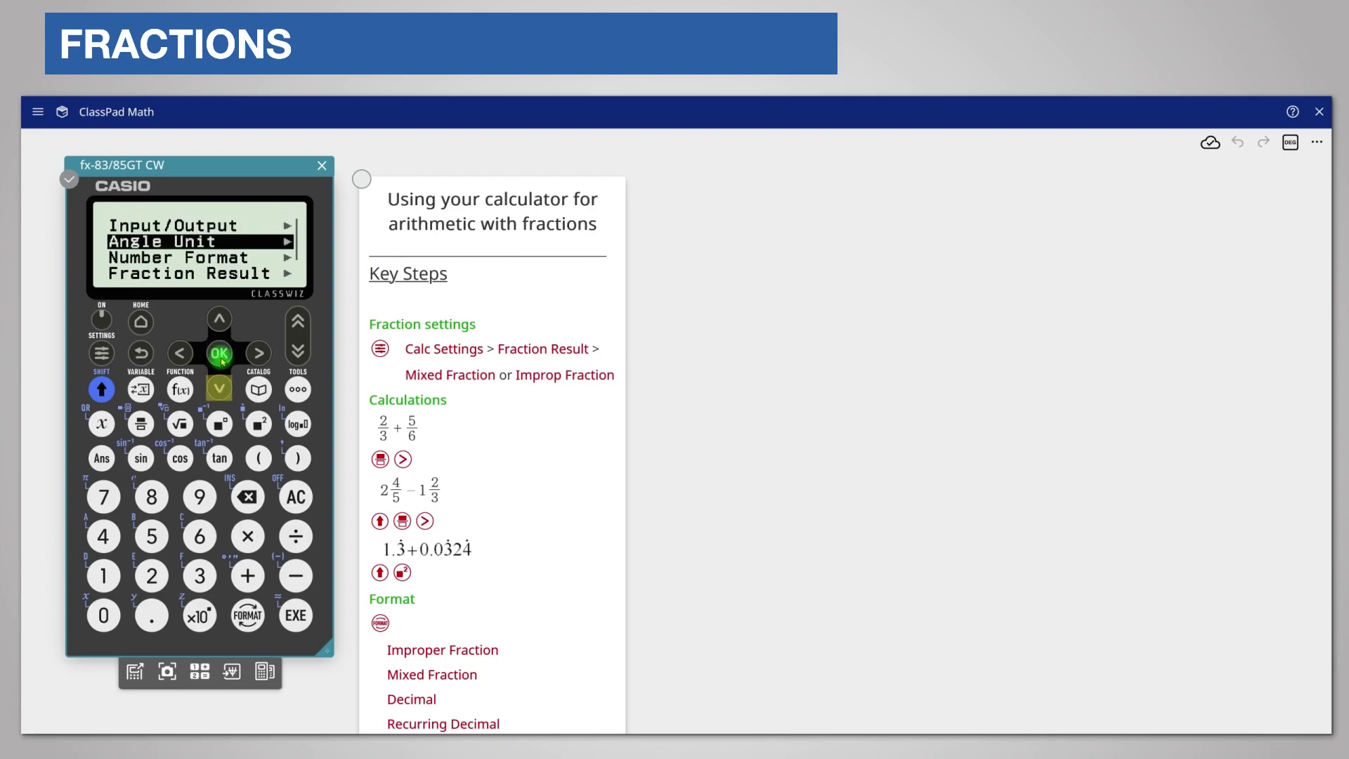
{"action": "left_click", "coordinate": [220, 356]}
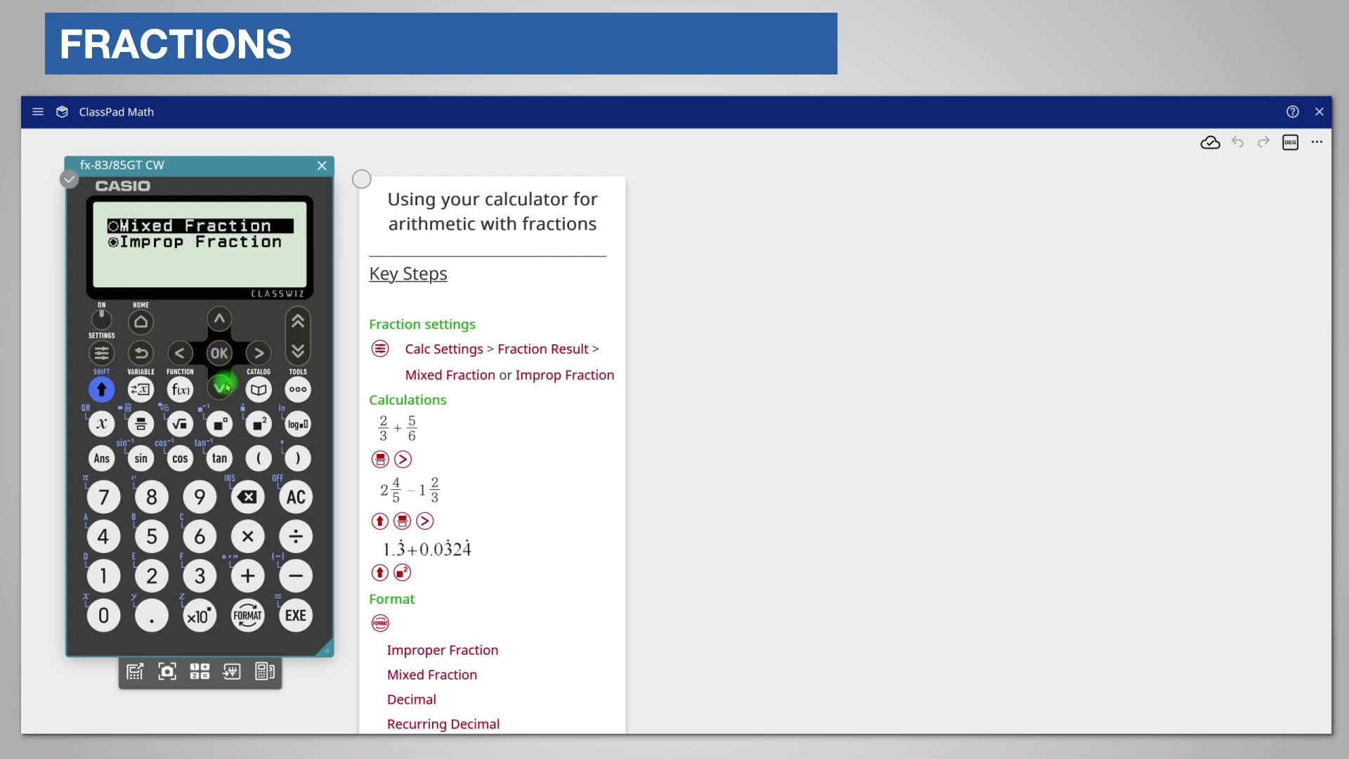
{"action": "key", "text": "Down"}
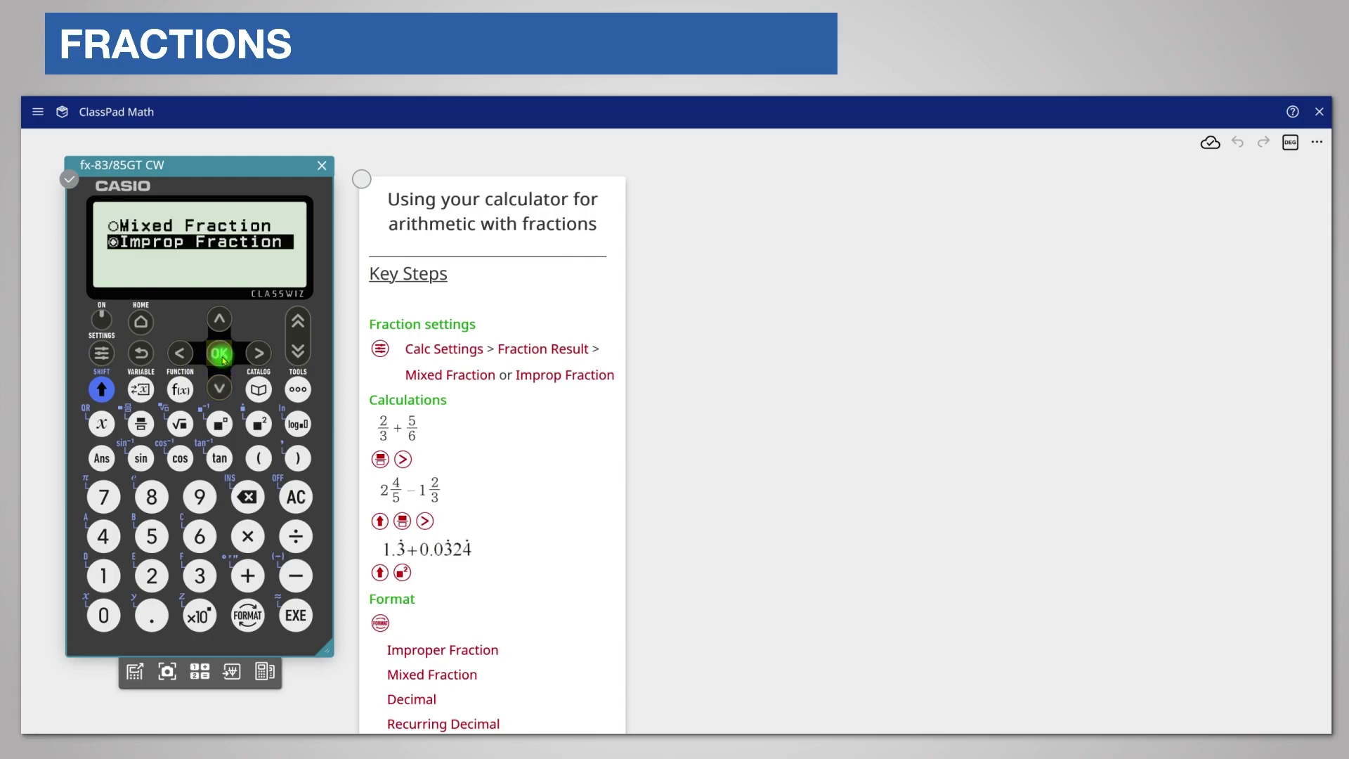
{"action": "left_click", "coordinate": [141, 354]}
{"action": "left_click", "coordinate": [141, 354]}
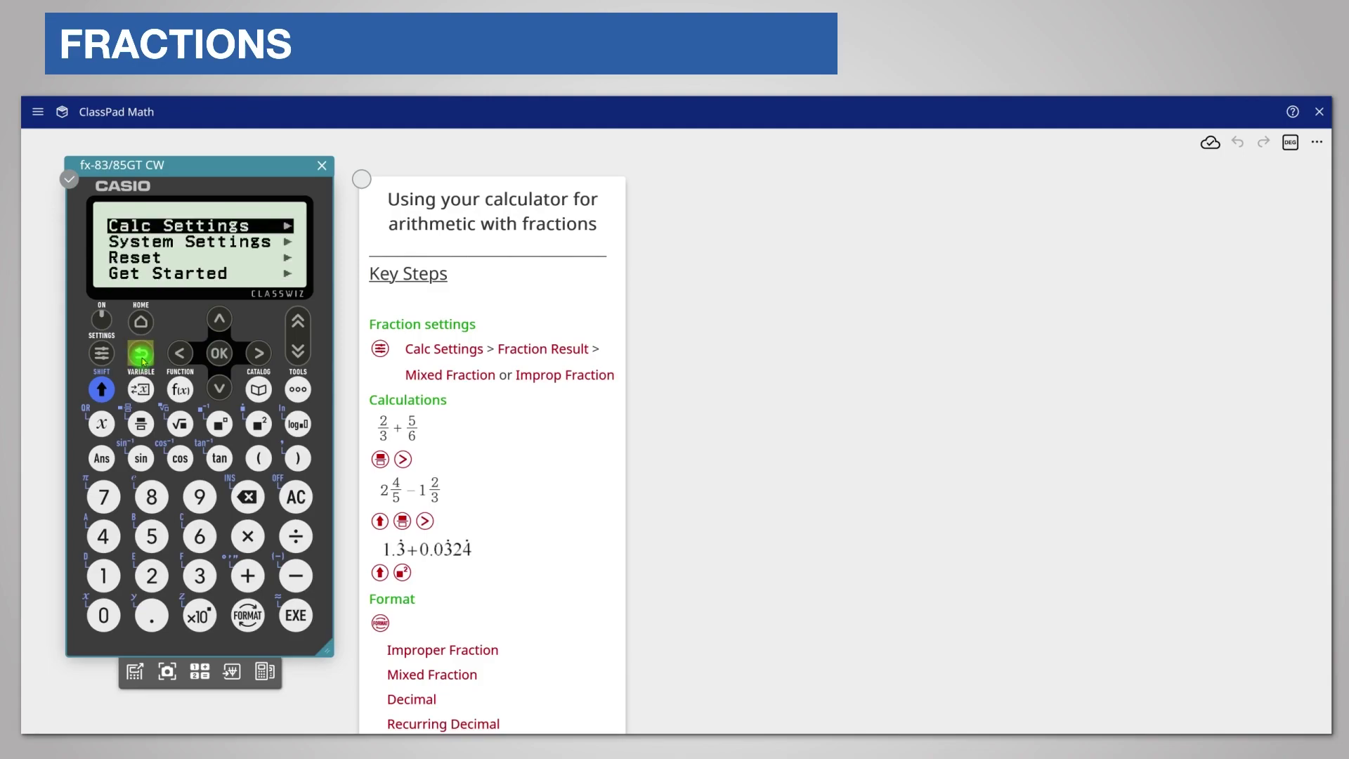
Return to the calculation screen and enter the fraction 2/3.
{"action": "left_click", "coordinate": [141, 355]}
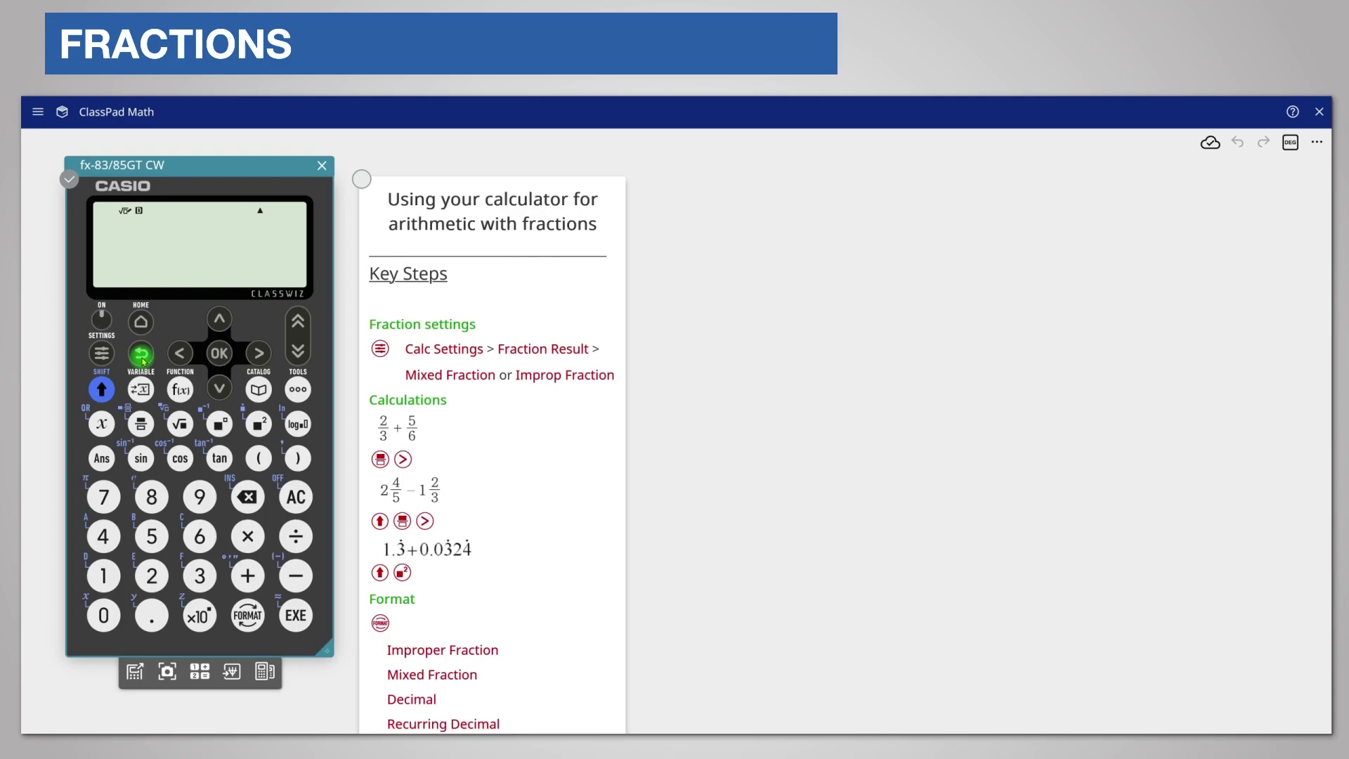
{"action": "left_click", "coordinate": [141, 424]}
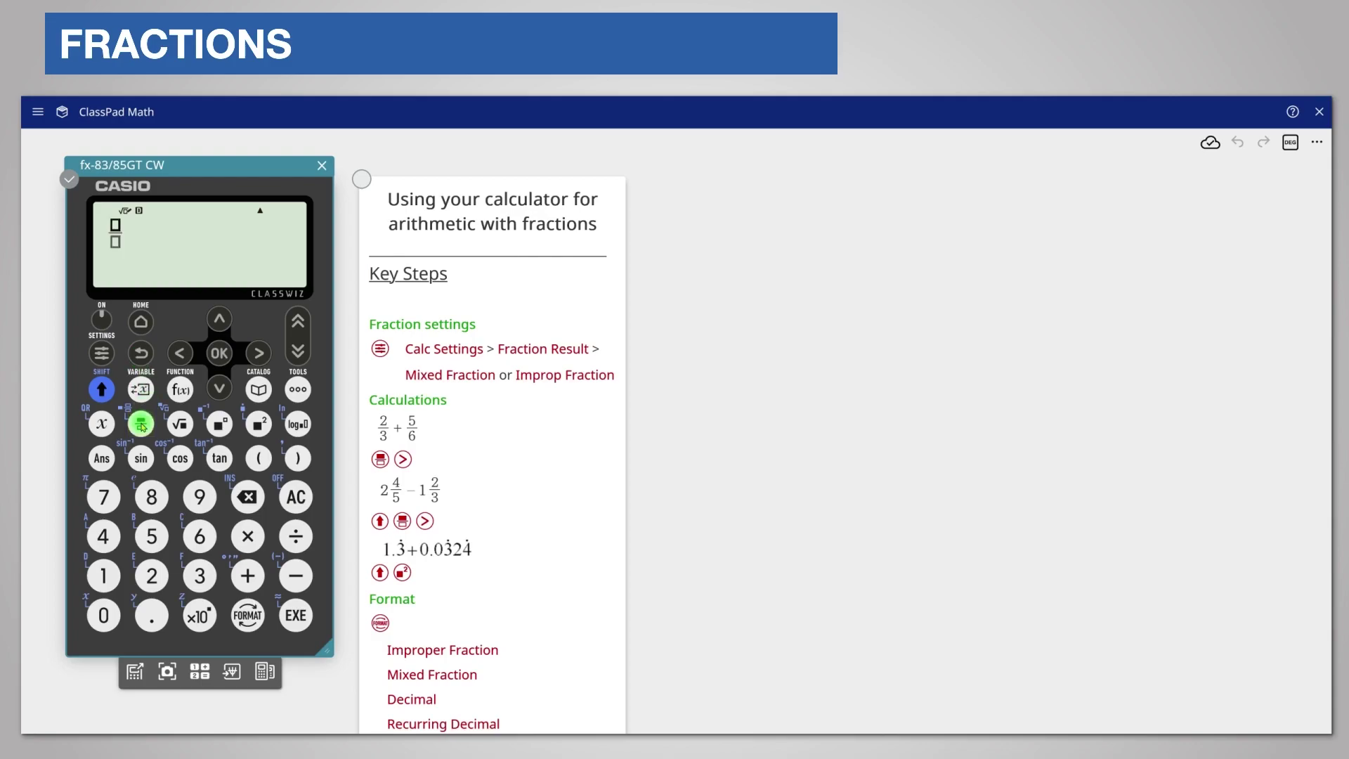
{"action": "left_click", "coordinate": [153, 578]}
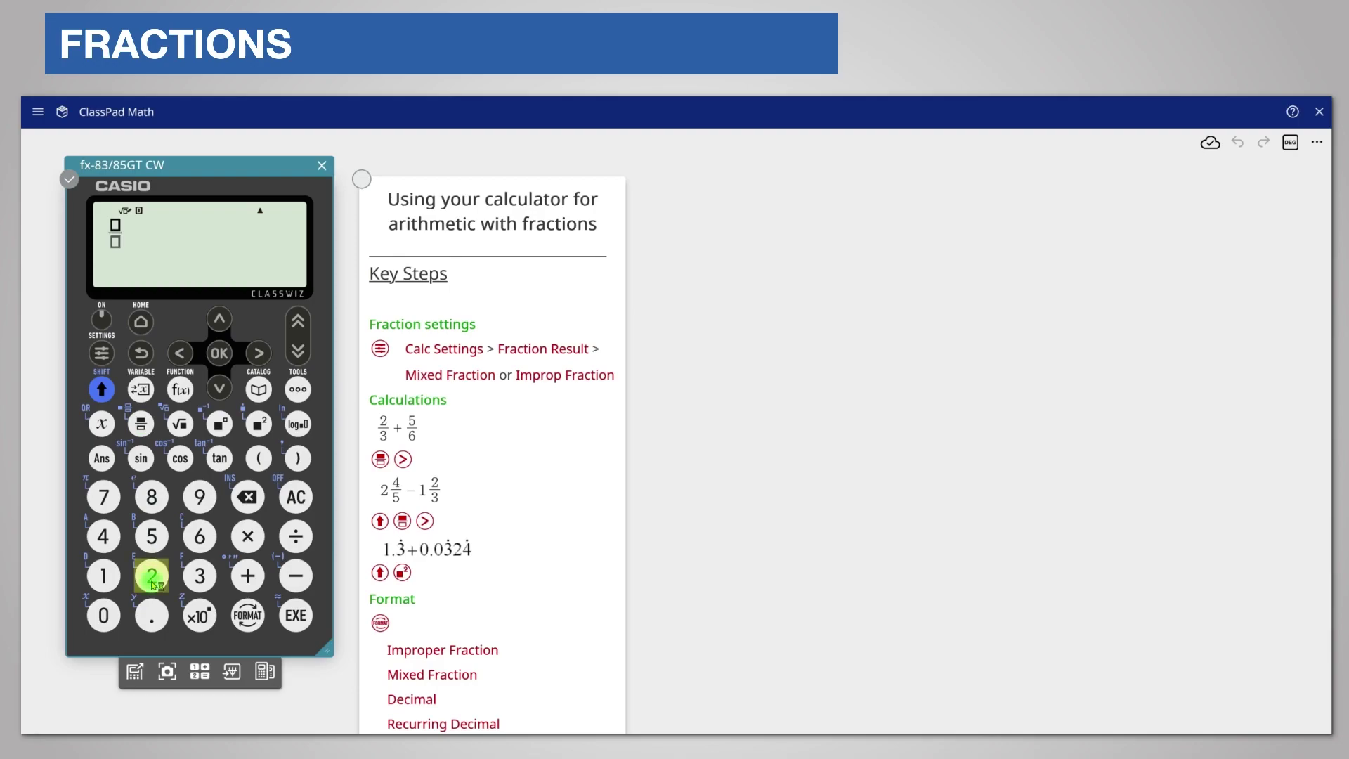
{"action": "left_click", "coordinate": [219, 389]}
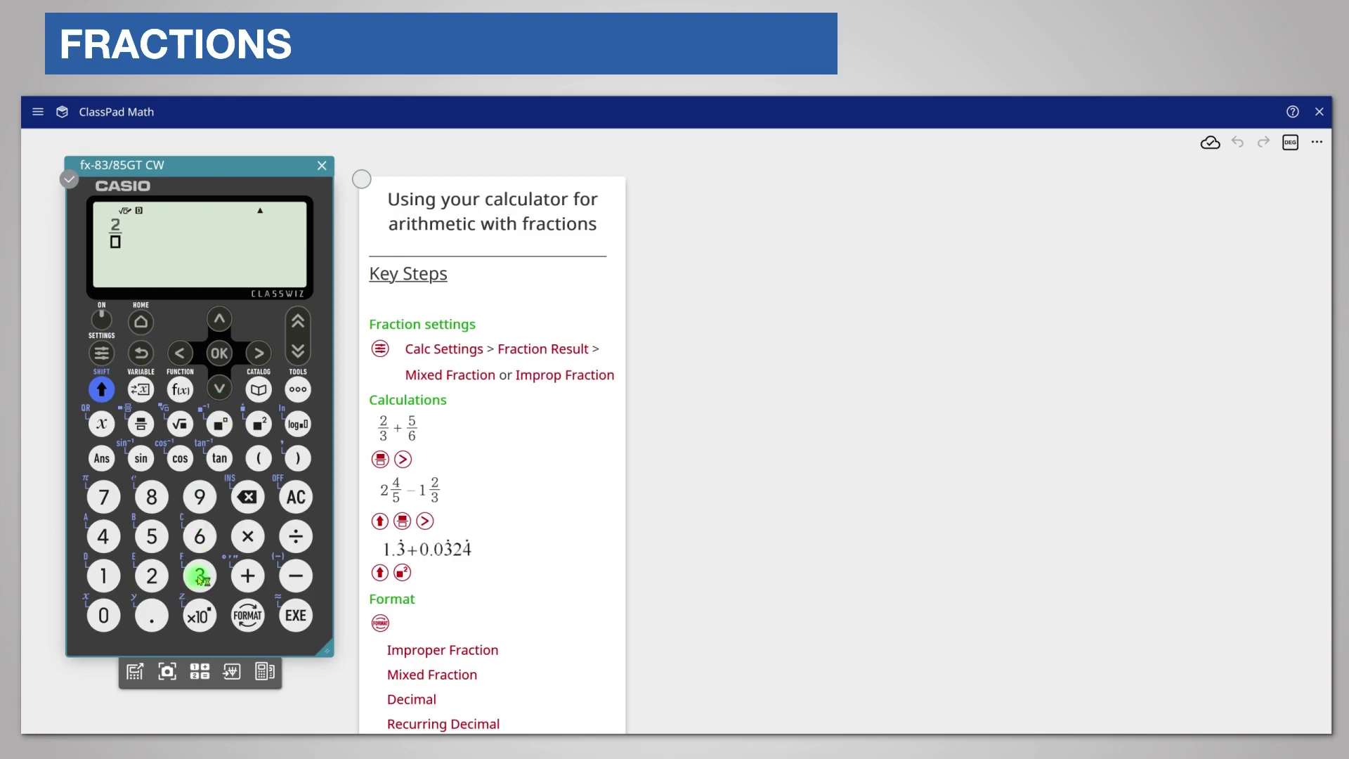
{"action": "left_click", "coordinate": [200, 577]}
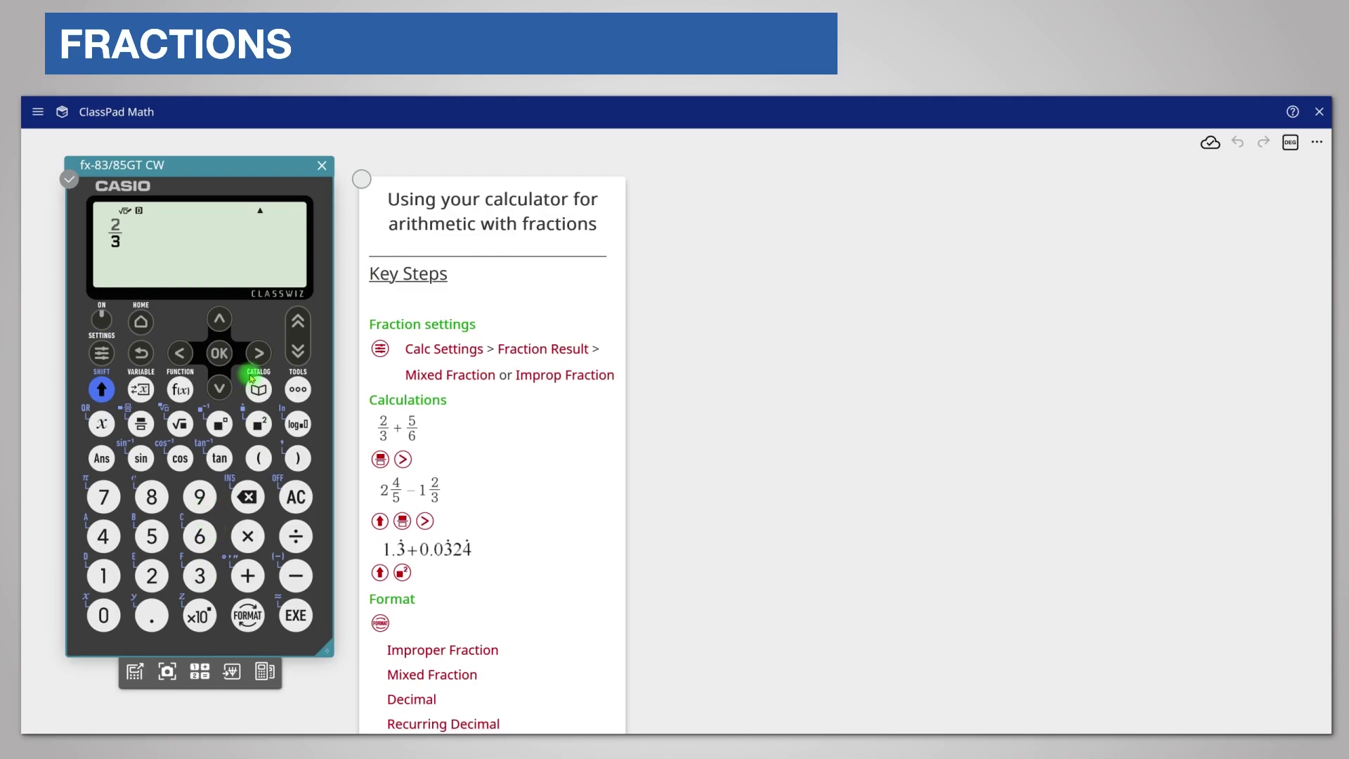
{"action": "left_click", "coordinate": [261, 355]}
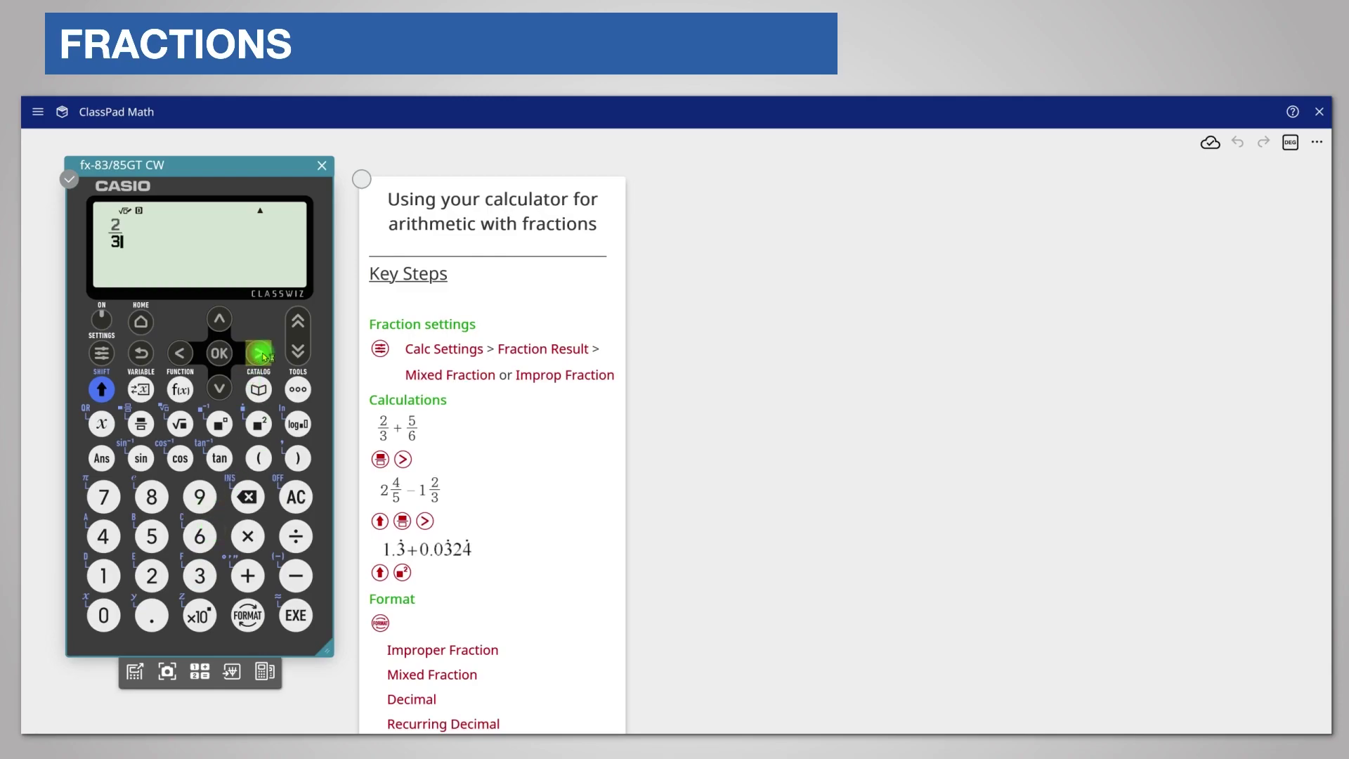
Append + 5/6 to the entry.
{"action": "left_click", "coordinate": [248, 582]}
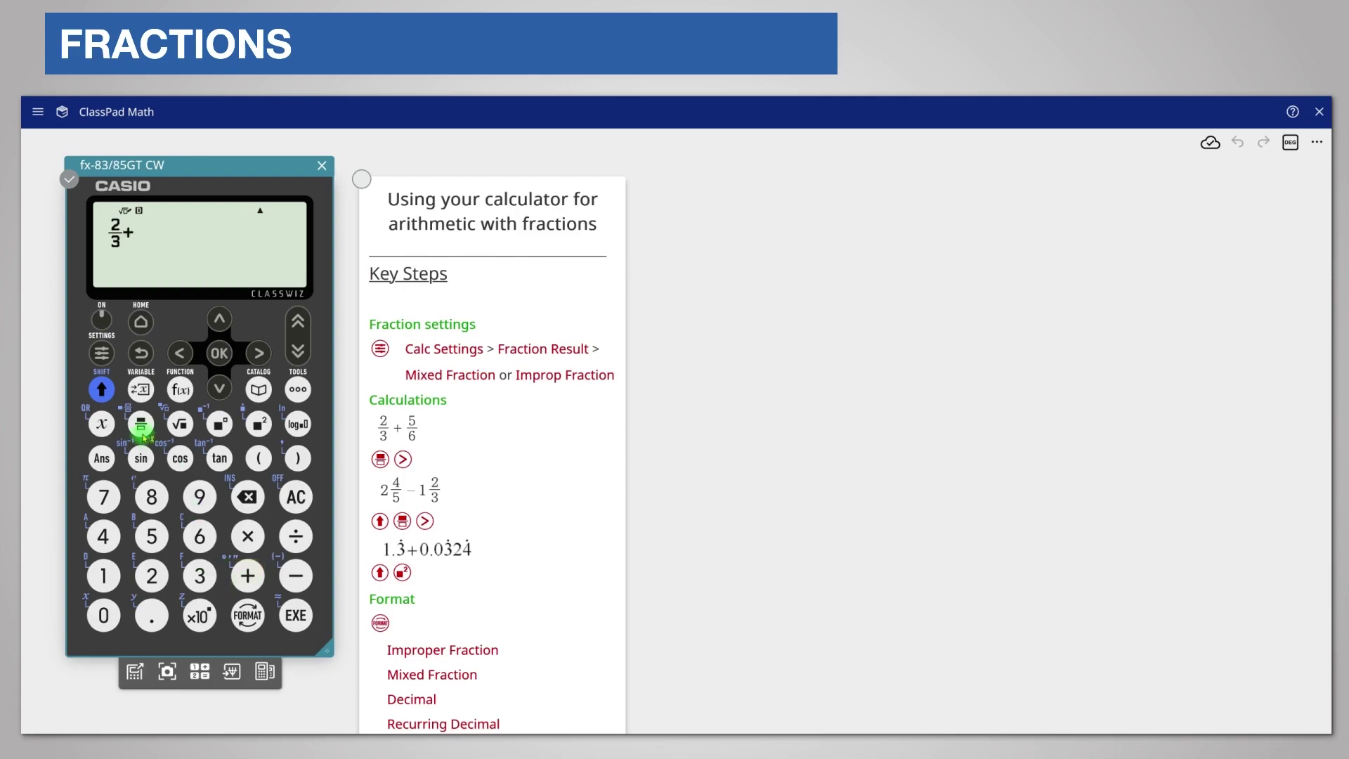
{"action": "left_click", "coordinate": [140, 424]}
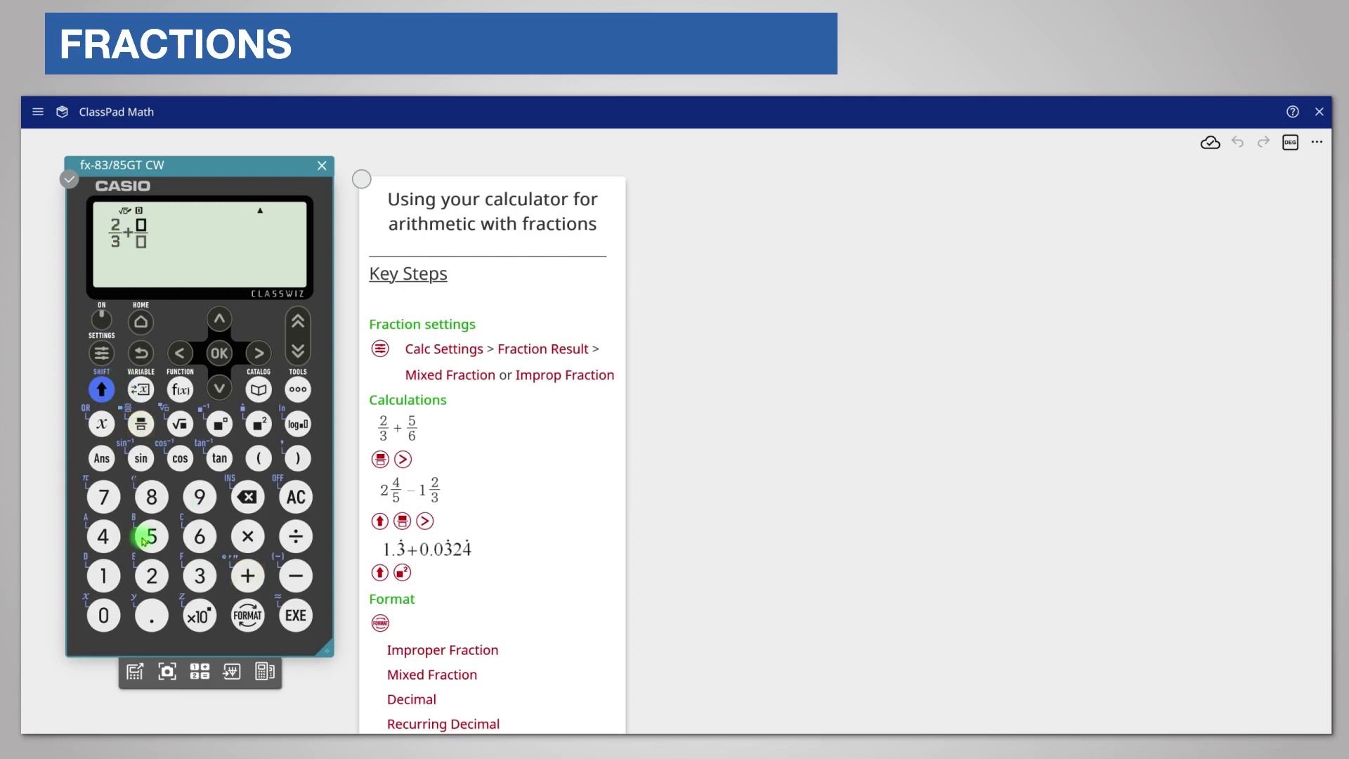
{"action": "left_click", "coordinate": [151, 536]}
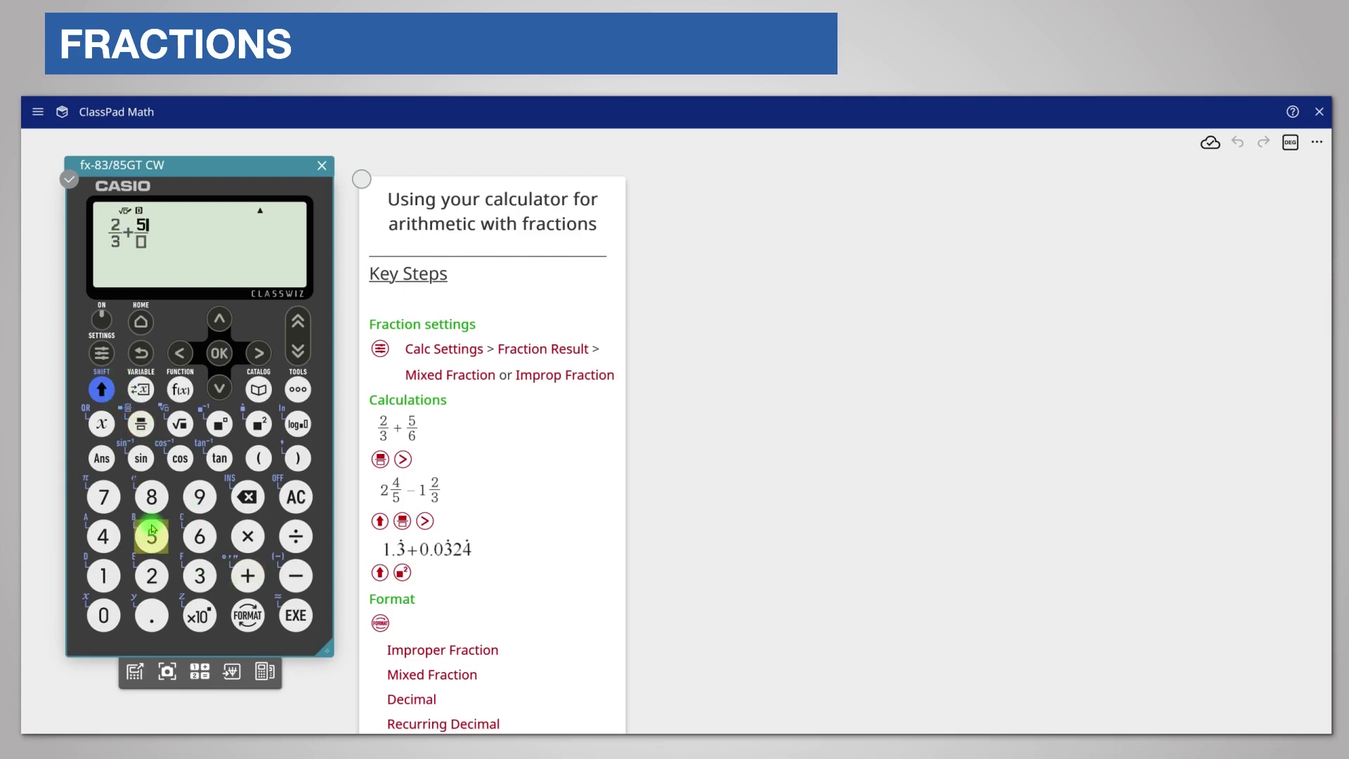
{"action": "left_click", "coordinate": [217, 390]}
{"action": "left_click", "coordinate": [201, 540]}
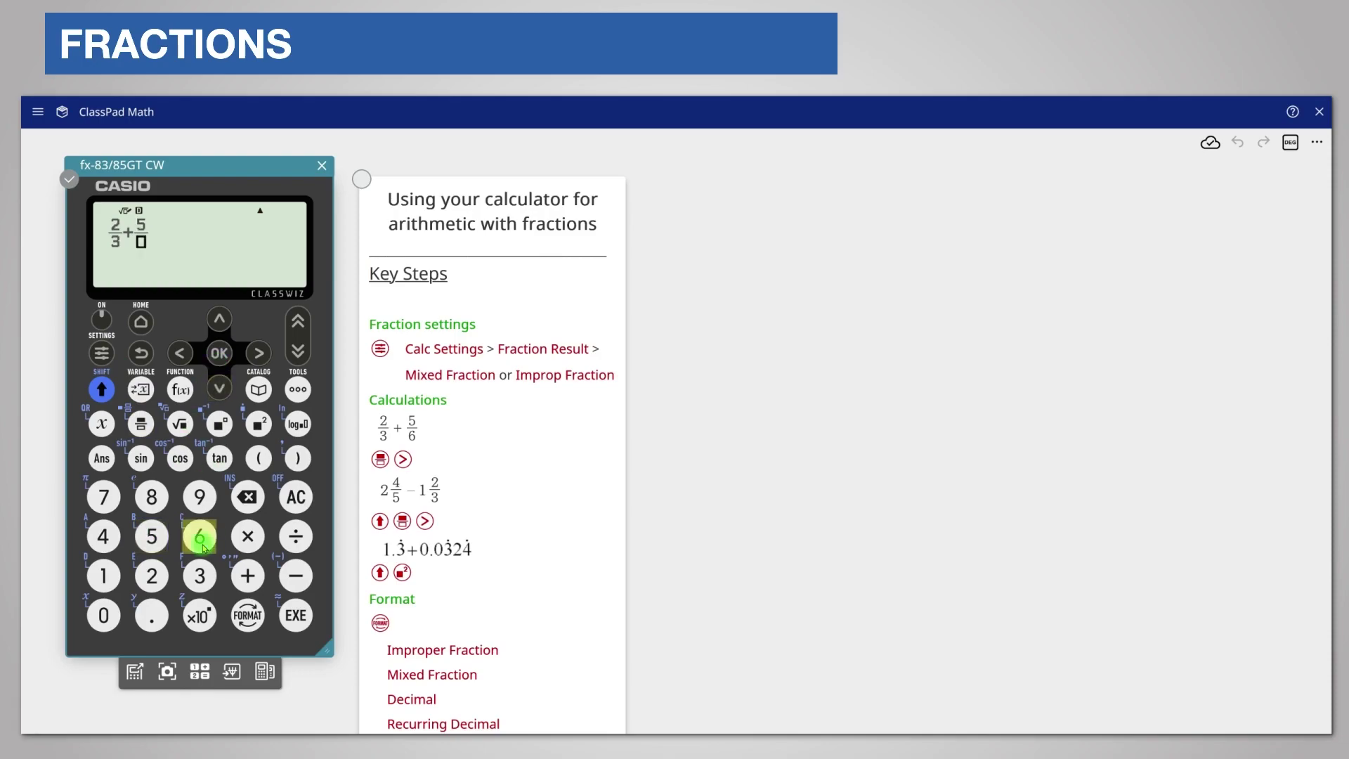
Press EXE to evaluate 2/3 + 5/6, giving 3/2.
{"action": "left_click", "coordinate": [296, 615]}
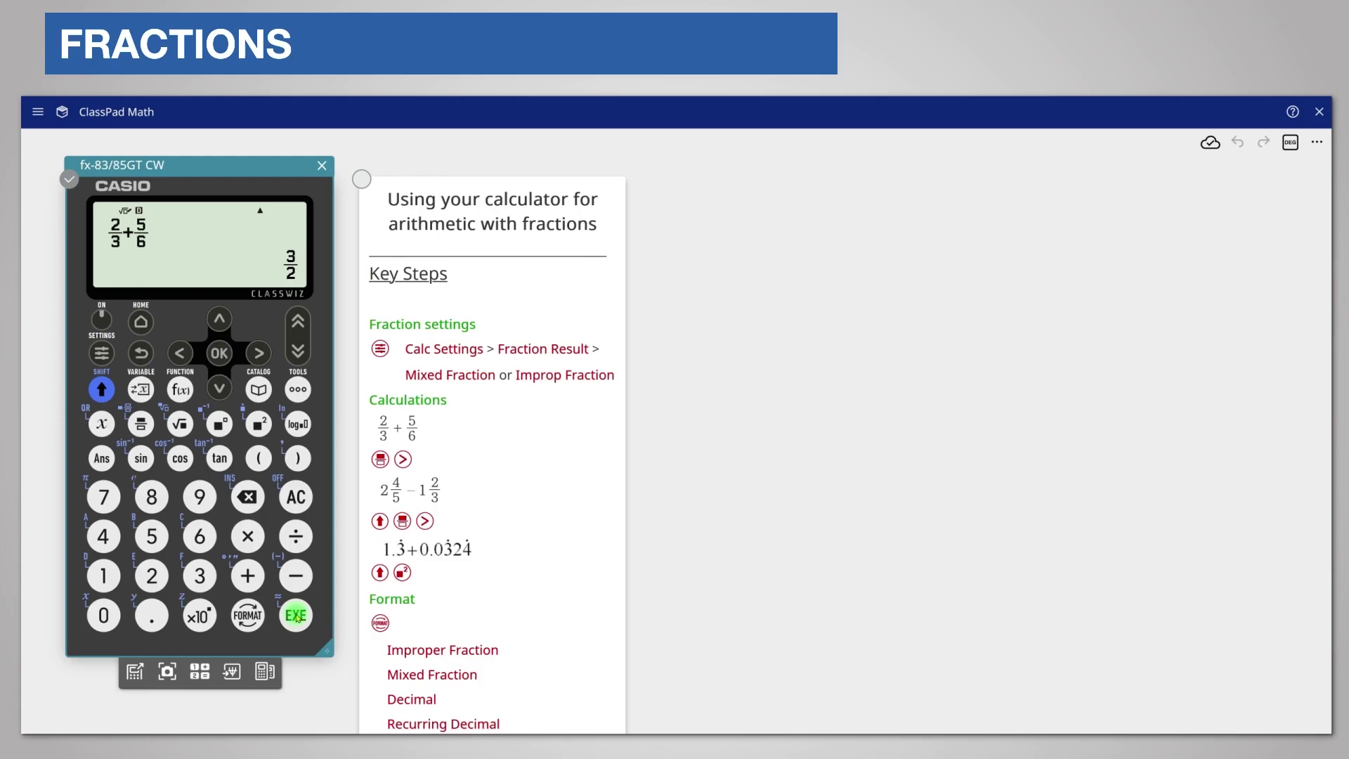
Reformat the 3/2 result as the mixed fraction 1 1/2.
{"action": "left_click", "coordinate": [250, 622]}
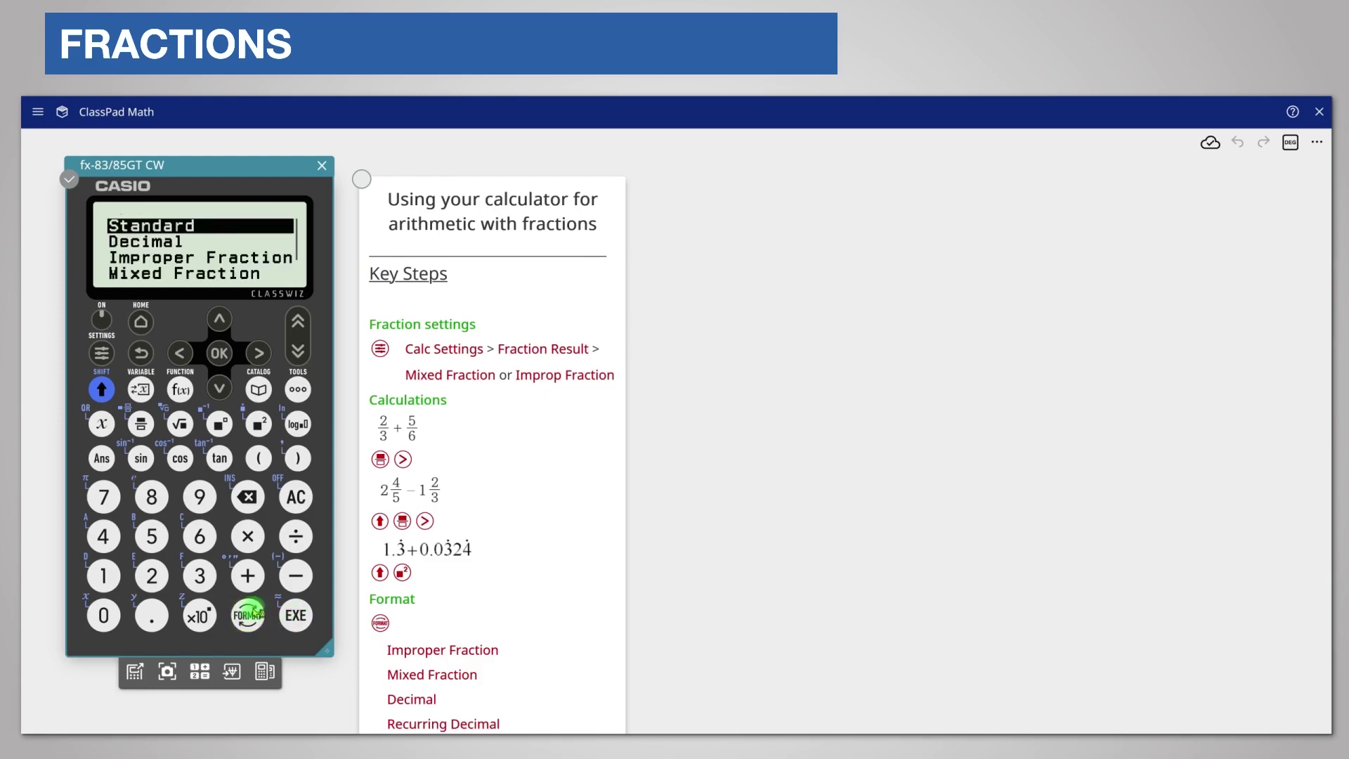
{"action": "left_click", "coordinate": [218, 392]}
{"action": "left_click", "coordinate": [218, 393]}
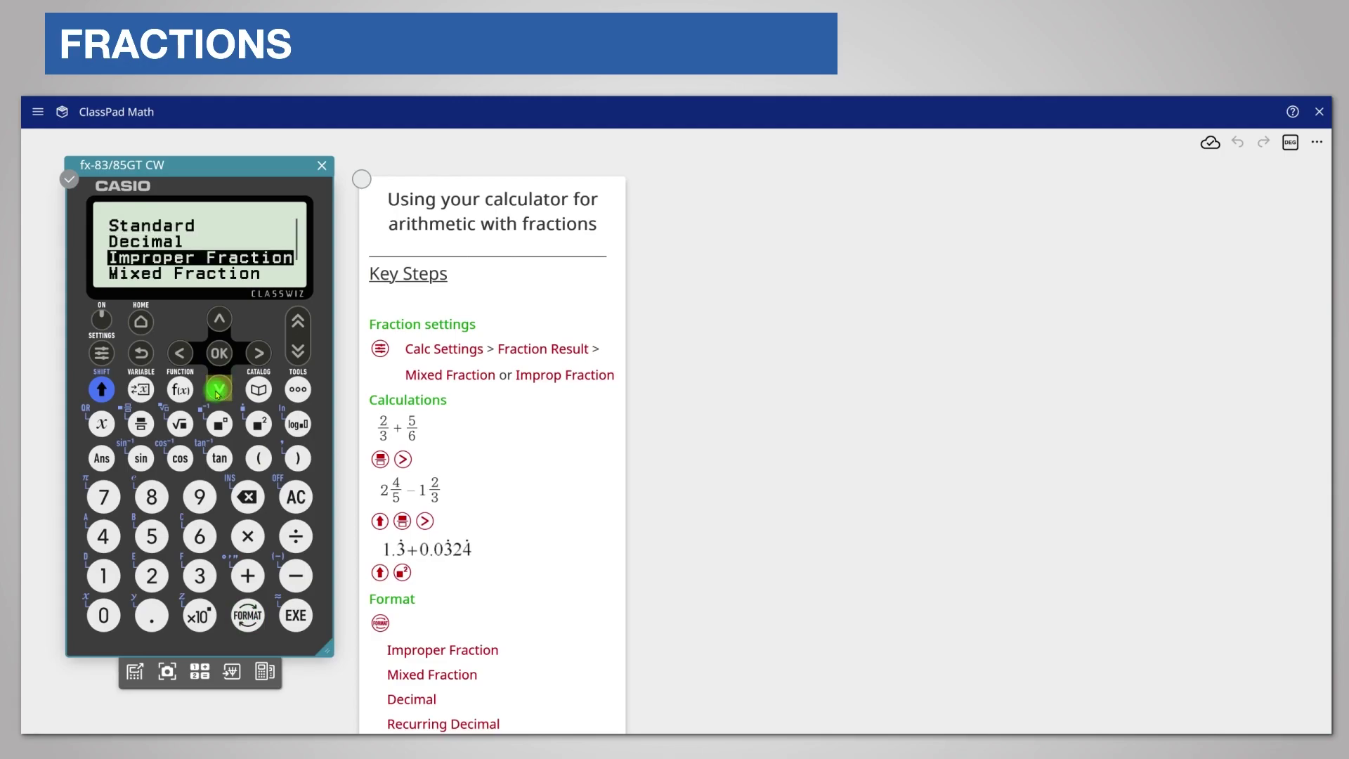
{"action": "left_click", "coordinate": [218, 392]}
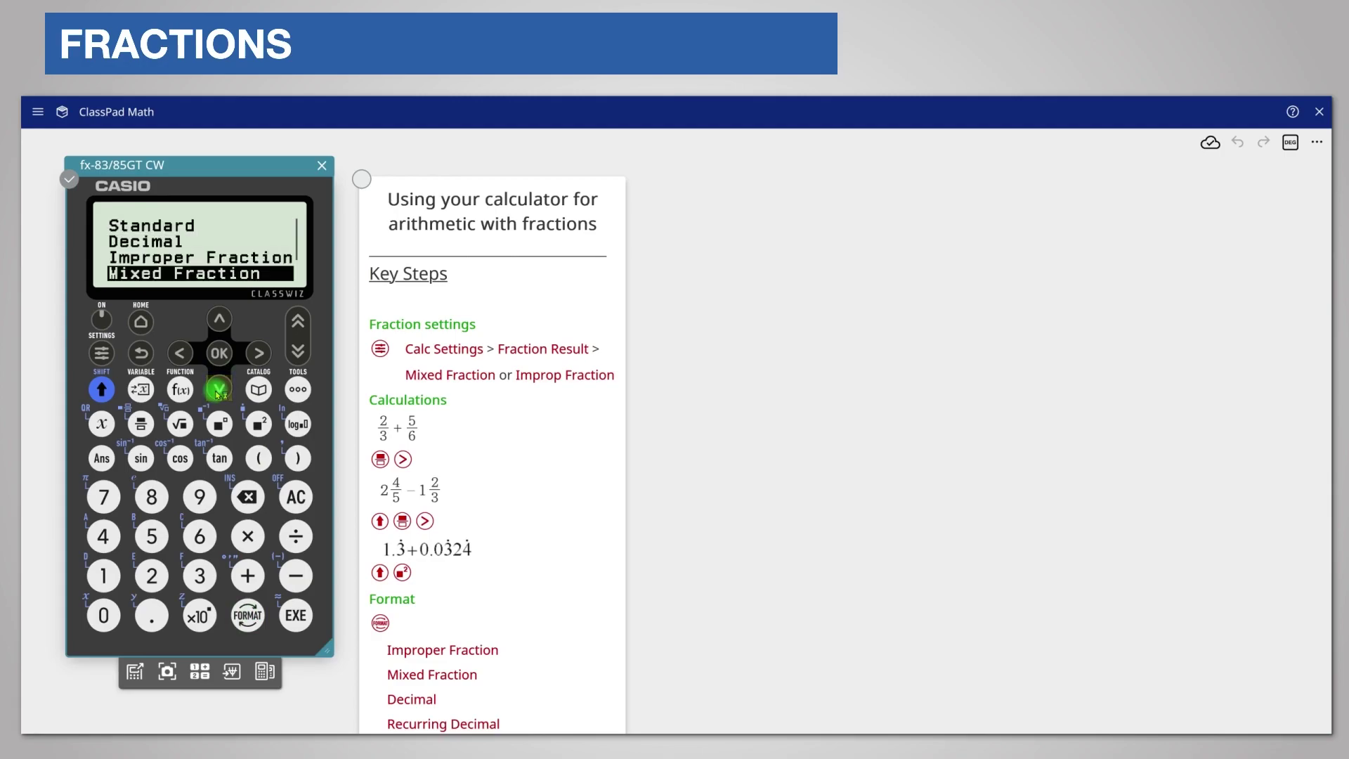
{"action": "left_click", "coordinate": [218, 355]}
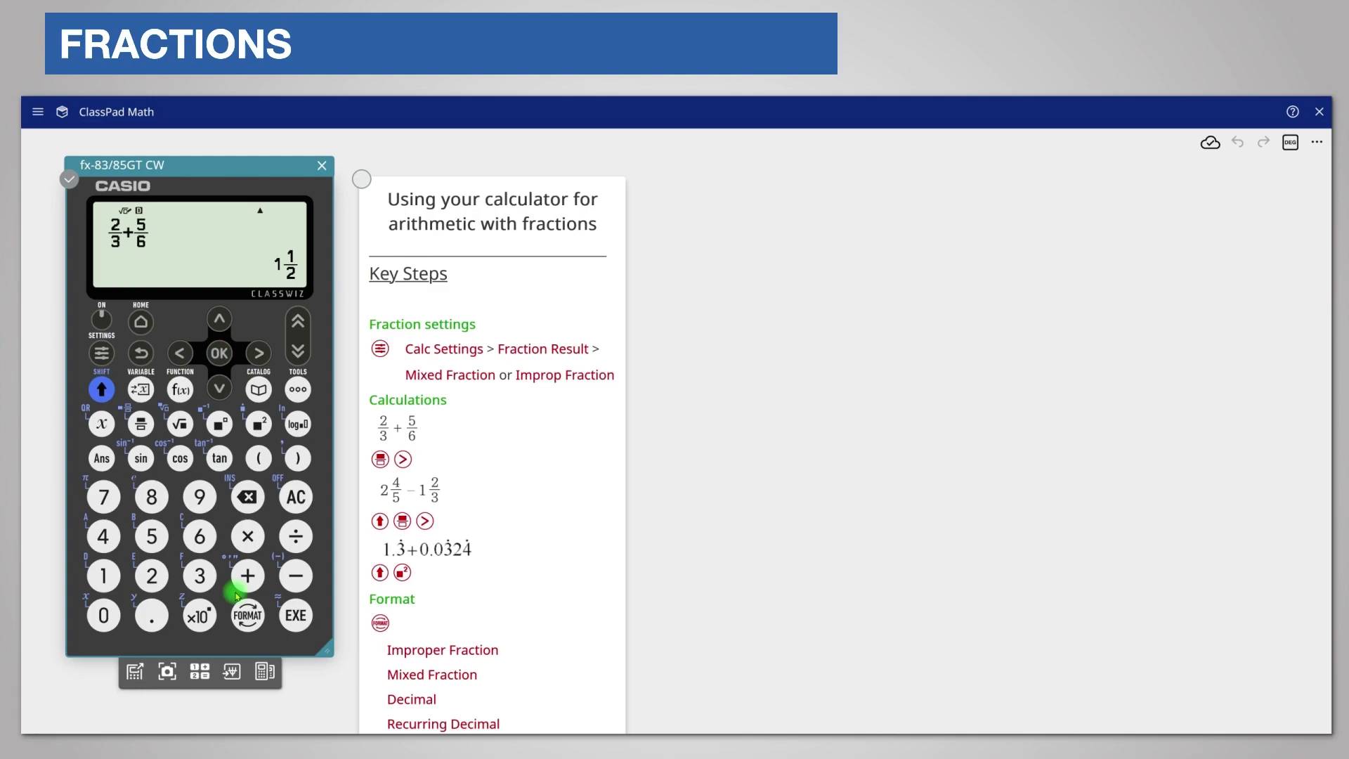
Reformat the result as the decimal 1.5.
{"action": "left_click", "coordinate": [242, 622]}
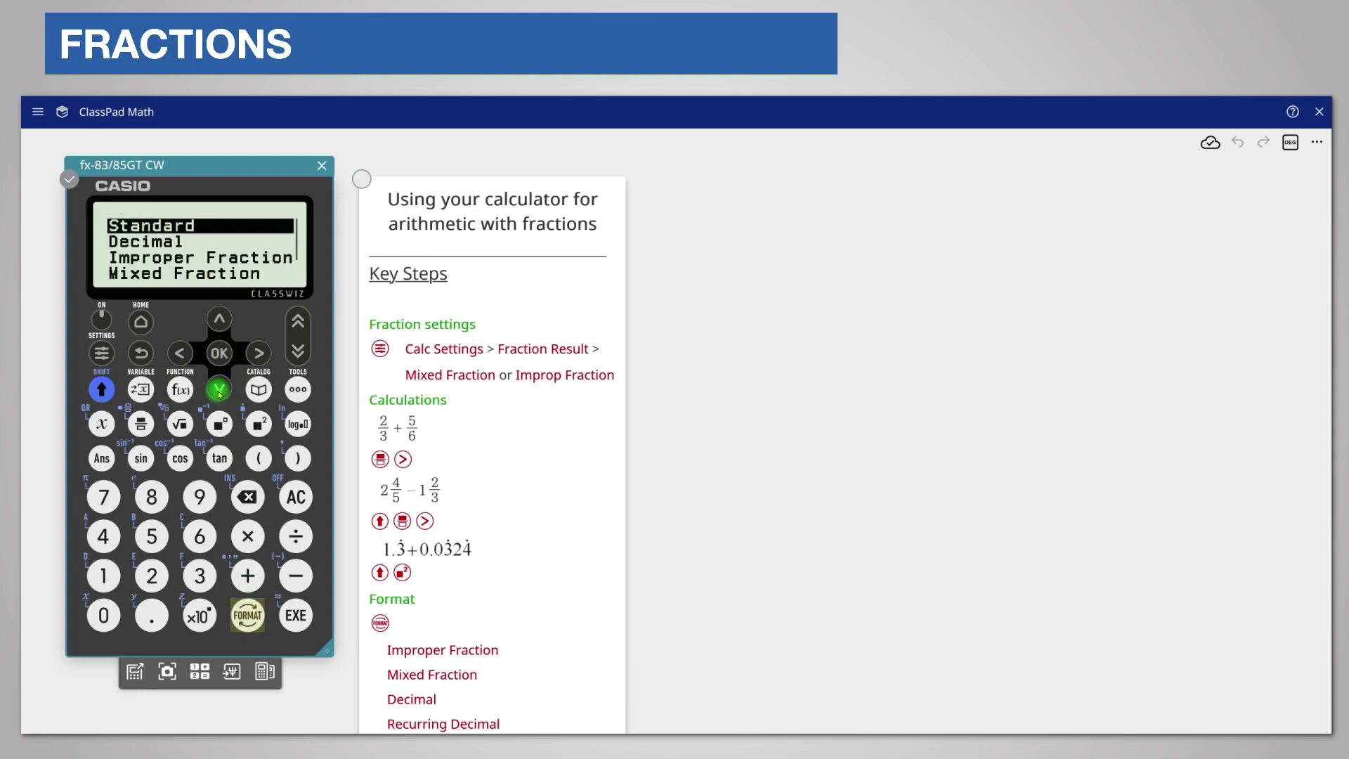
{"action": "key", "text": "Down"}
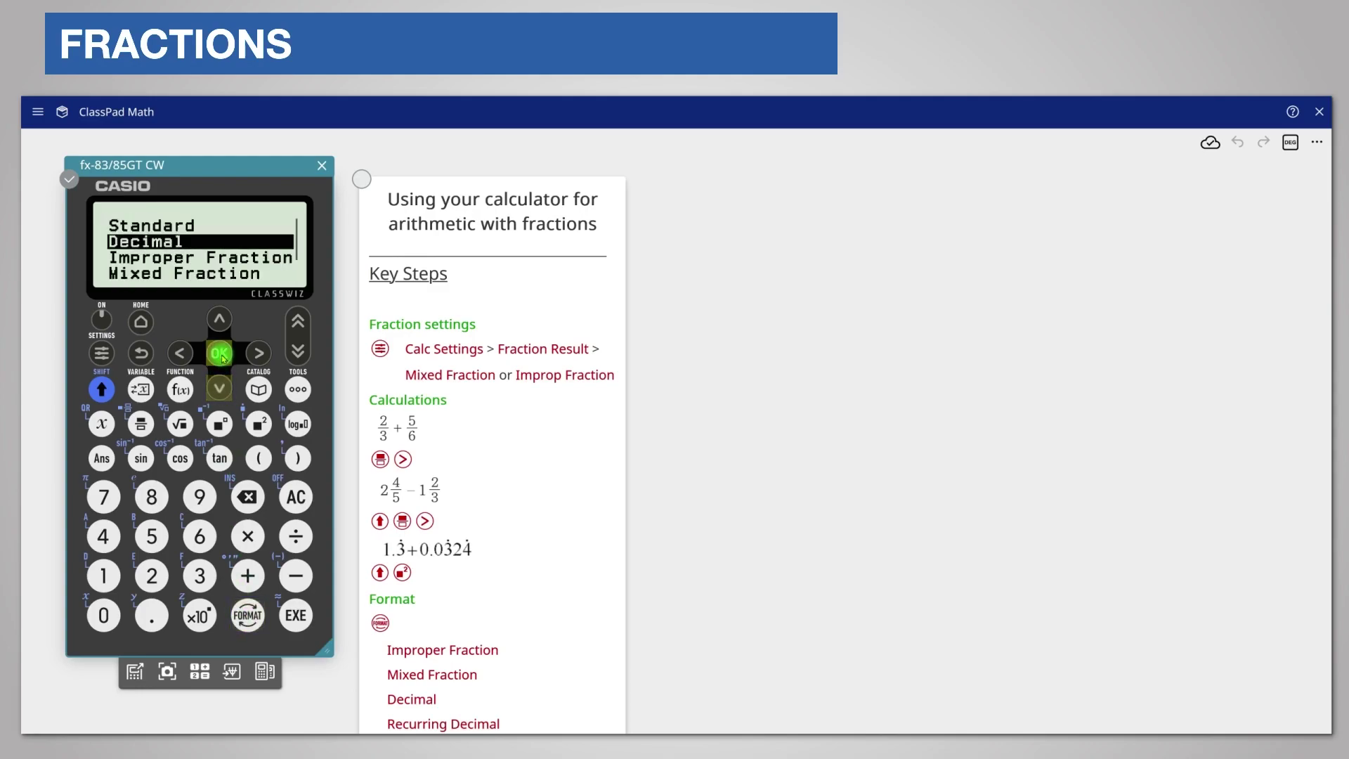
{"action": "left_click", "coordinate": [220, 355]}
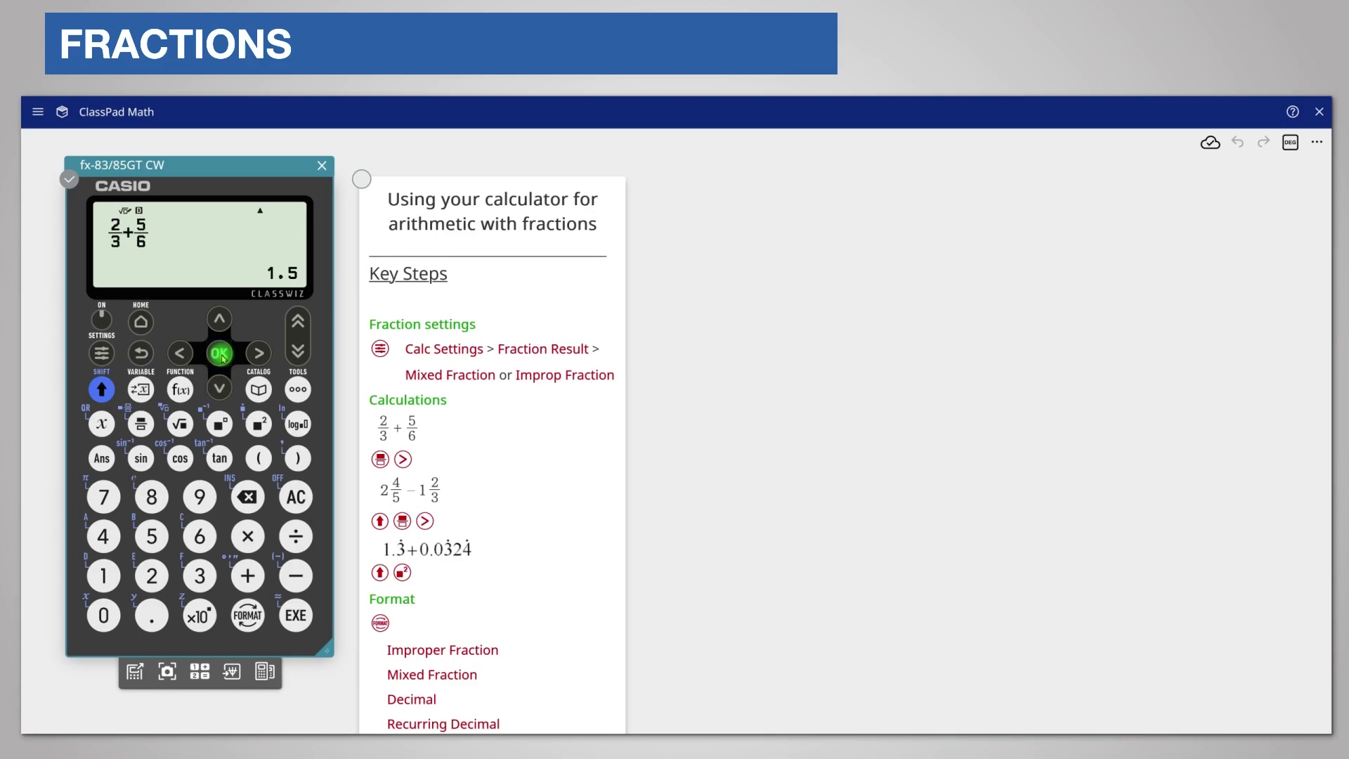
Start a new calculation with a mixed-fraction template holding 2 4/5.
{"action": "left_click", "coordinate": [101, 389]}
{"action": "left_click", "coordinate": [141, 425]}
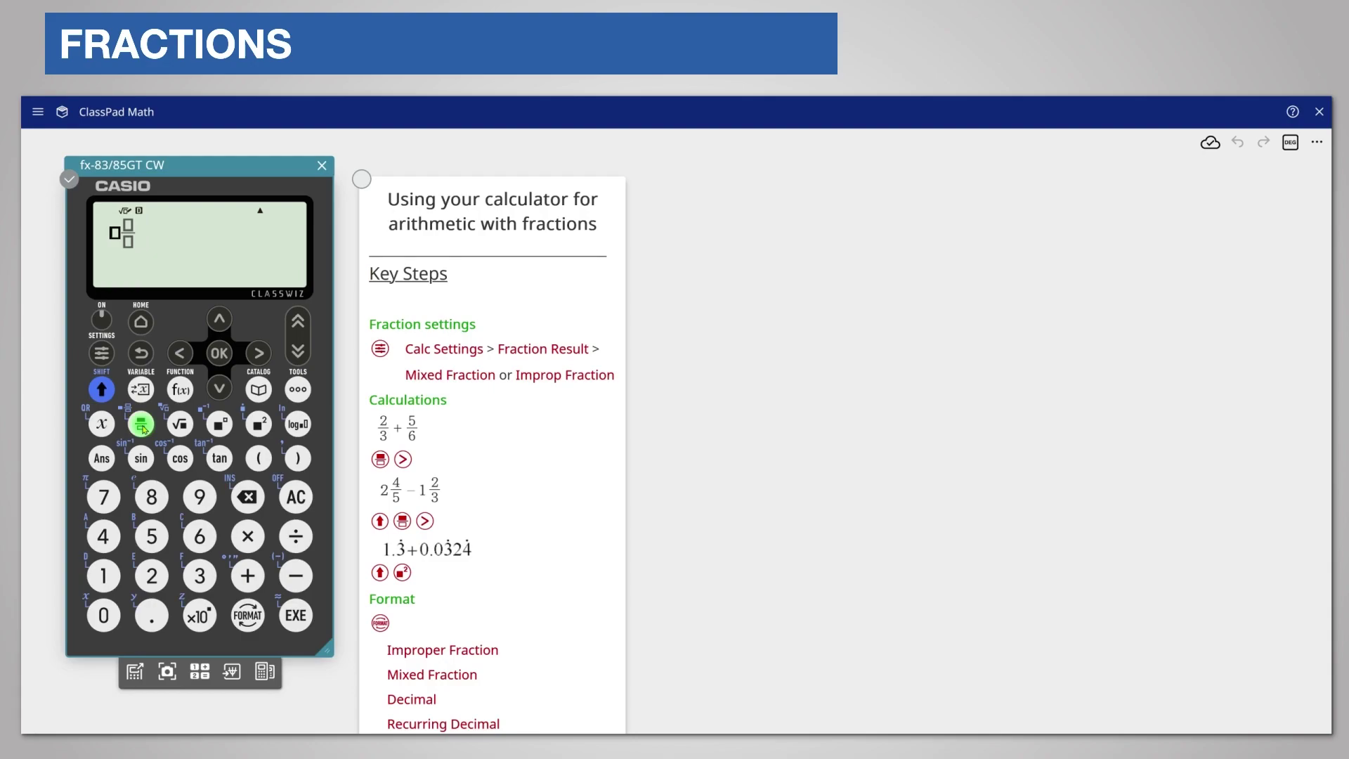
{"action": "left_click", "coordinate": [152, 576]}
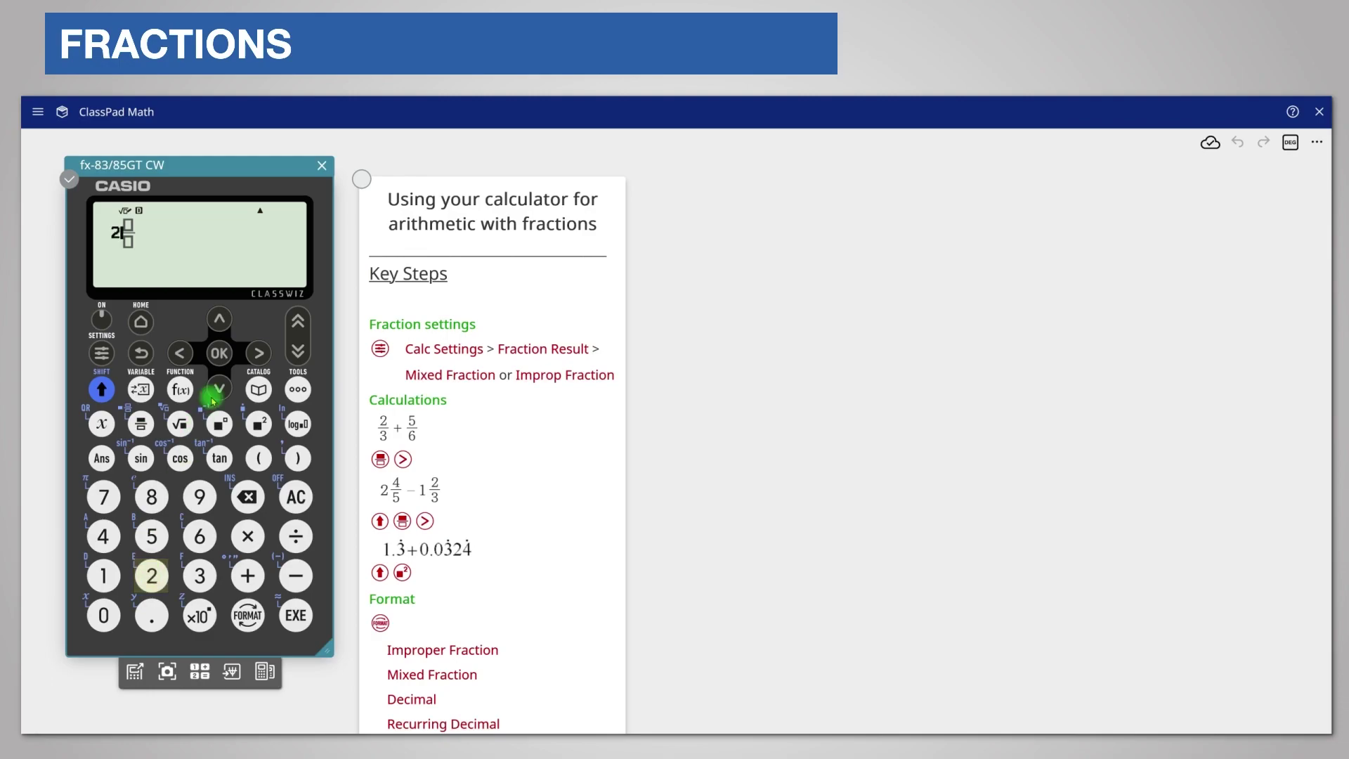
{"action": "left_click", "coordinate": [257, 355]}
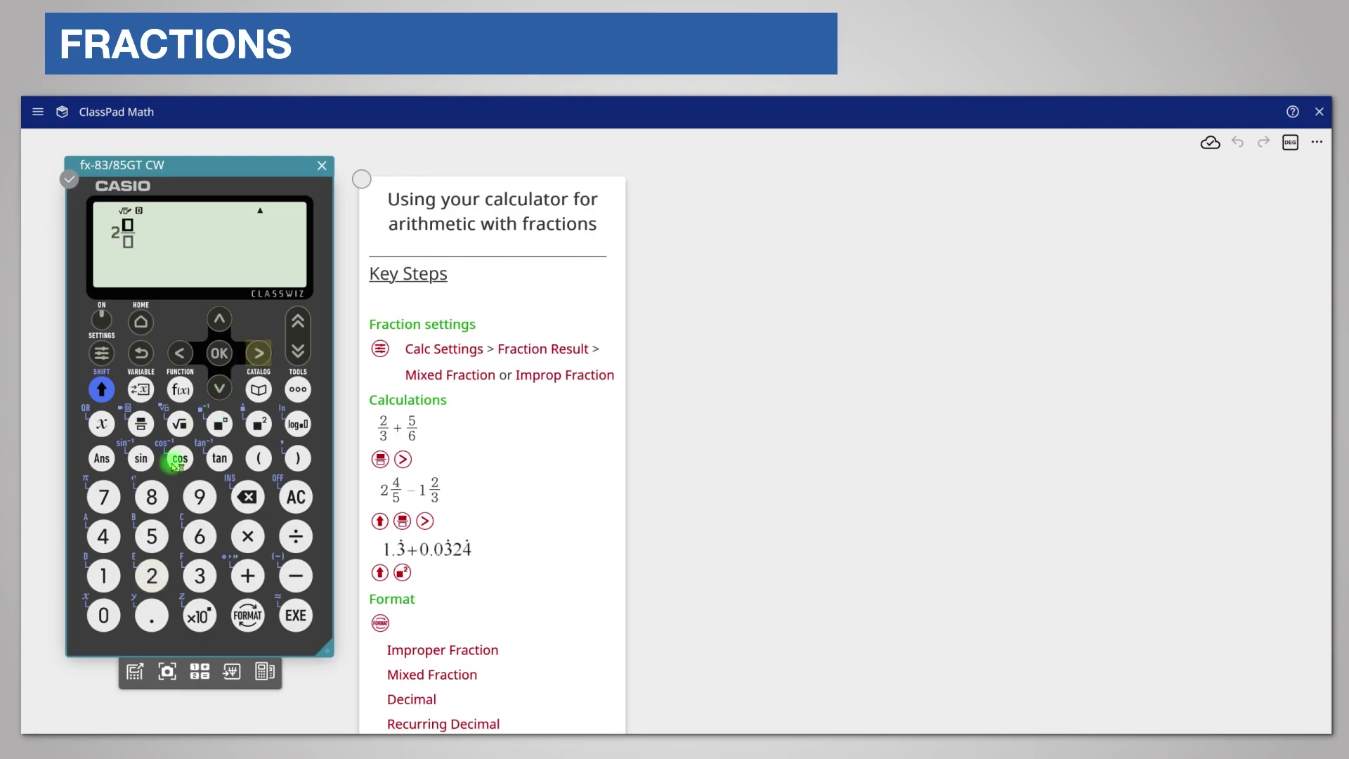
{"action": "left_click", "coordinate": [103, 535]}
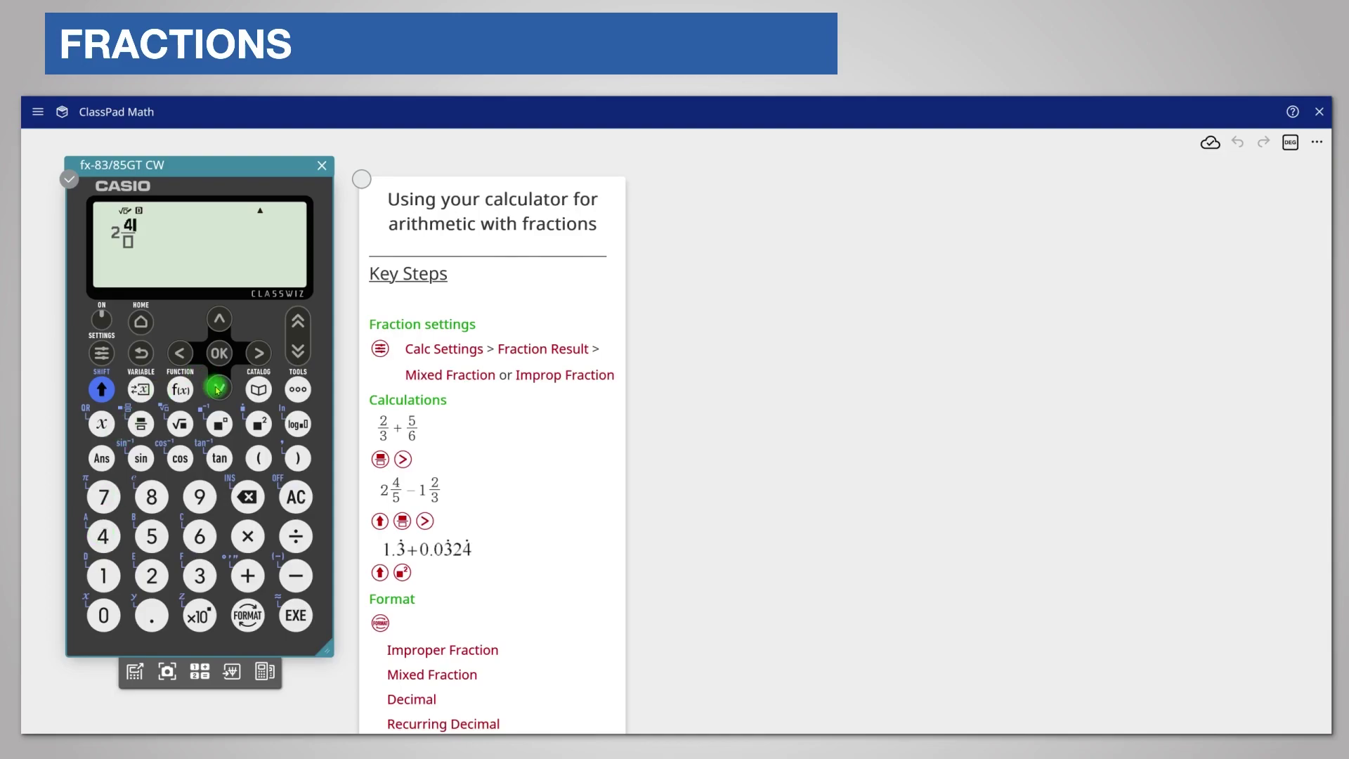
{"action": "left_click", "coordinate": [218, 389]}
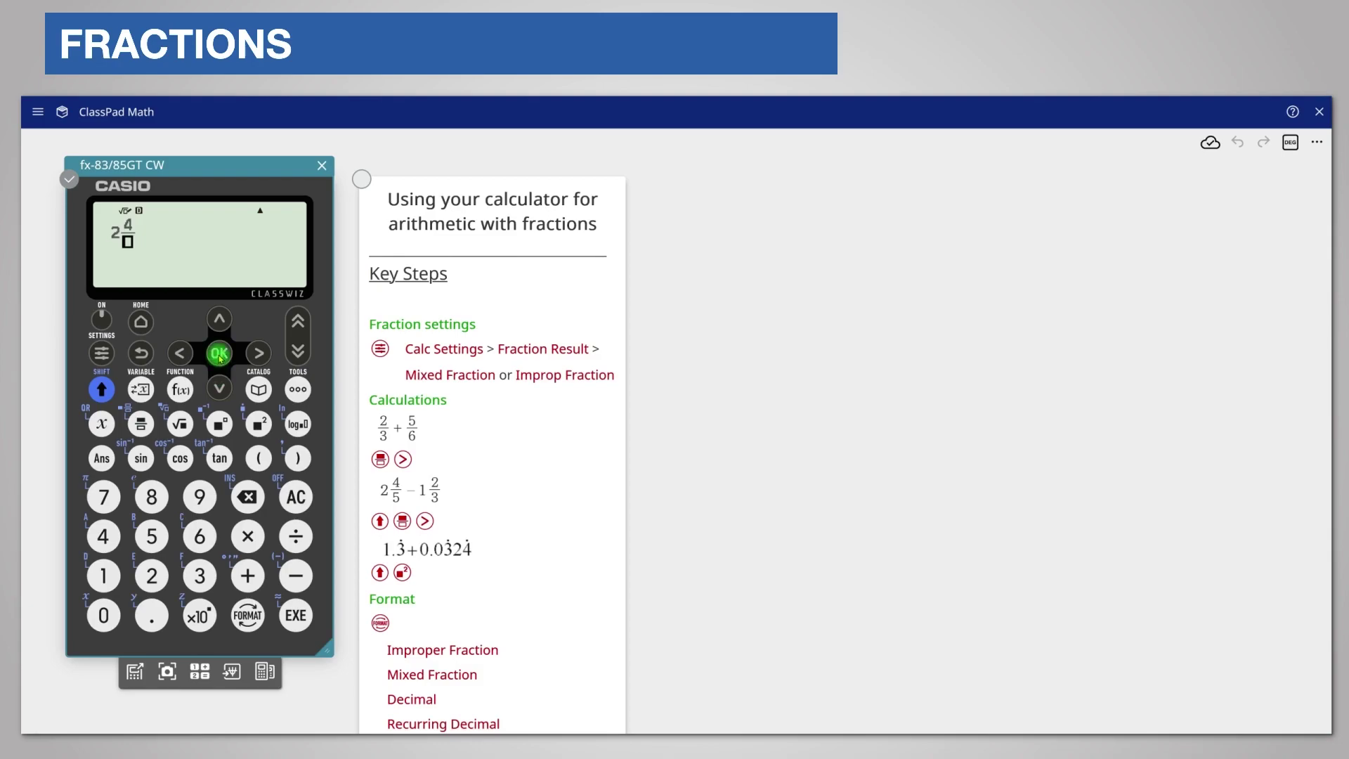
{"action": "left_click", "coordinate": [152, 536]}
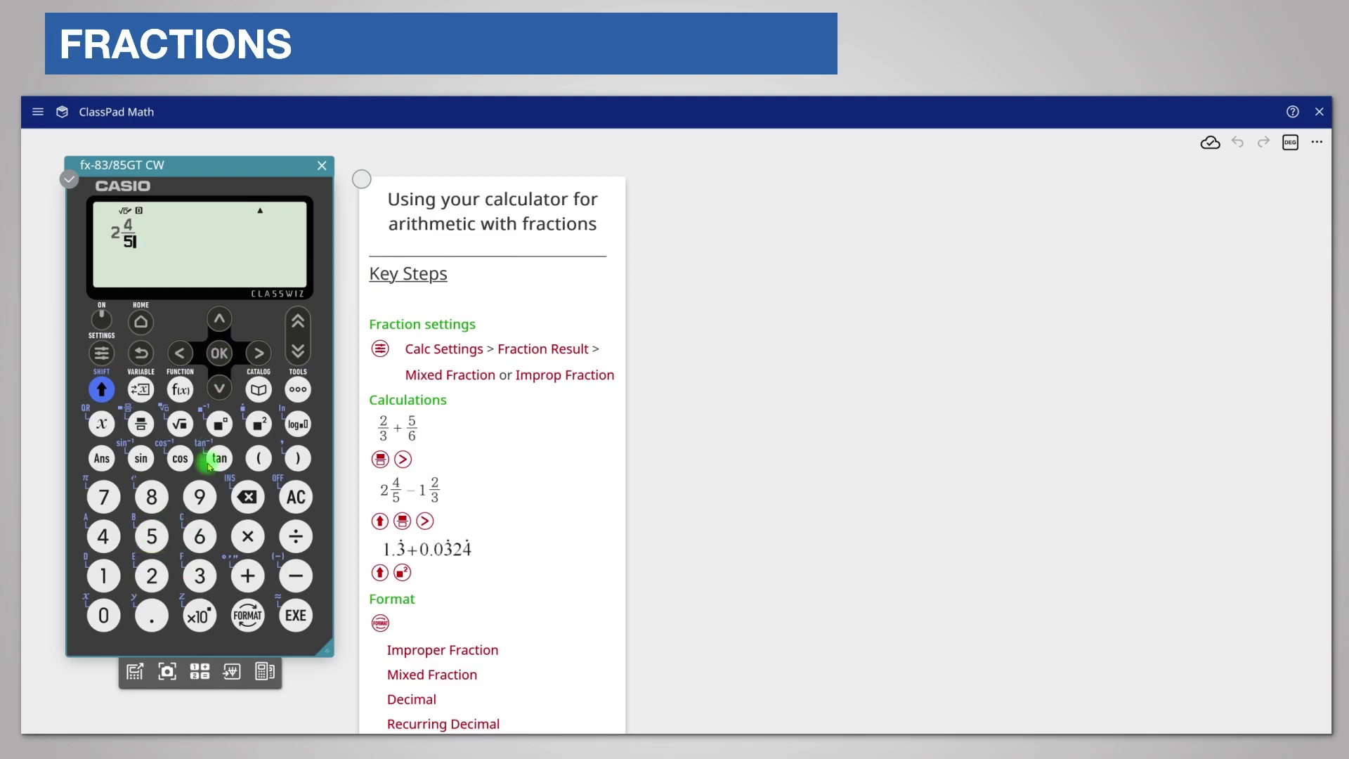
{"action": "left_click", "coordinate": [258, 357]}
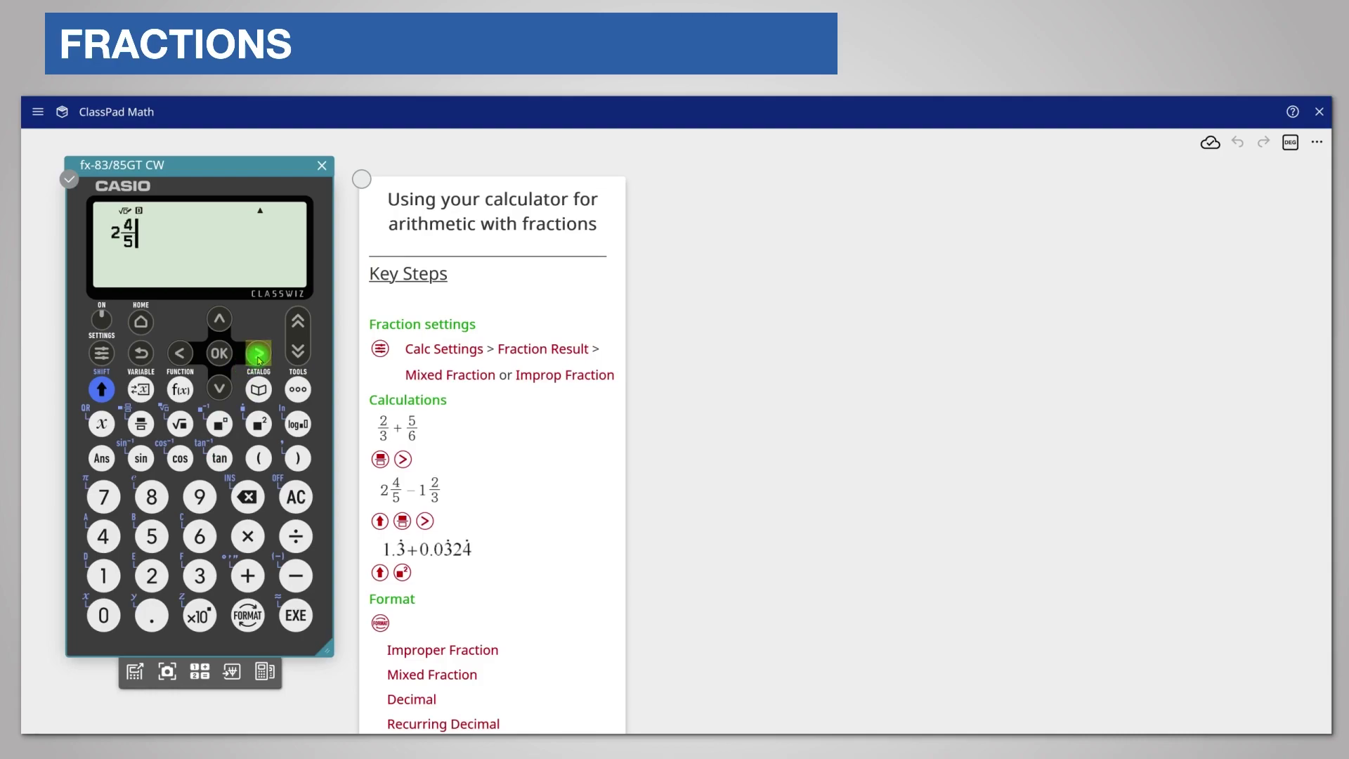
Append a minus and the mixed fraction 1 2/3 after 2 4/5.
{"action": "left_click", "coordinate": [298, 581]}
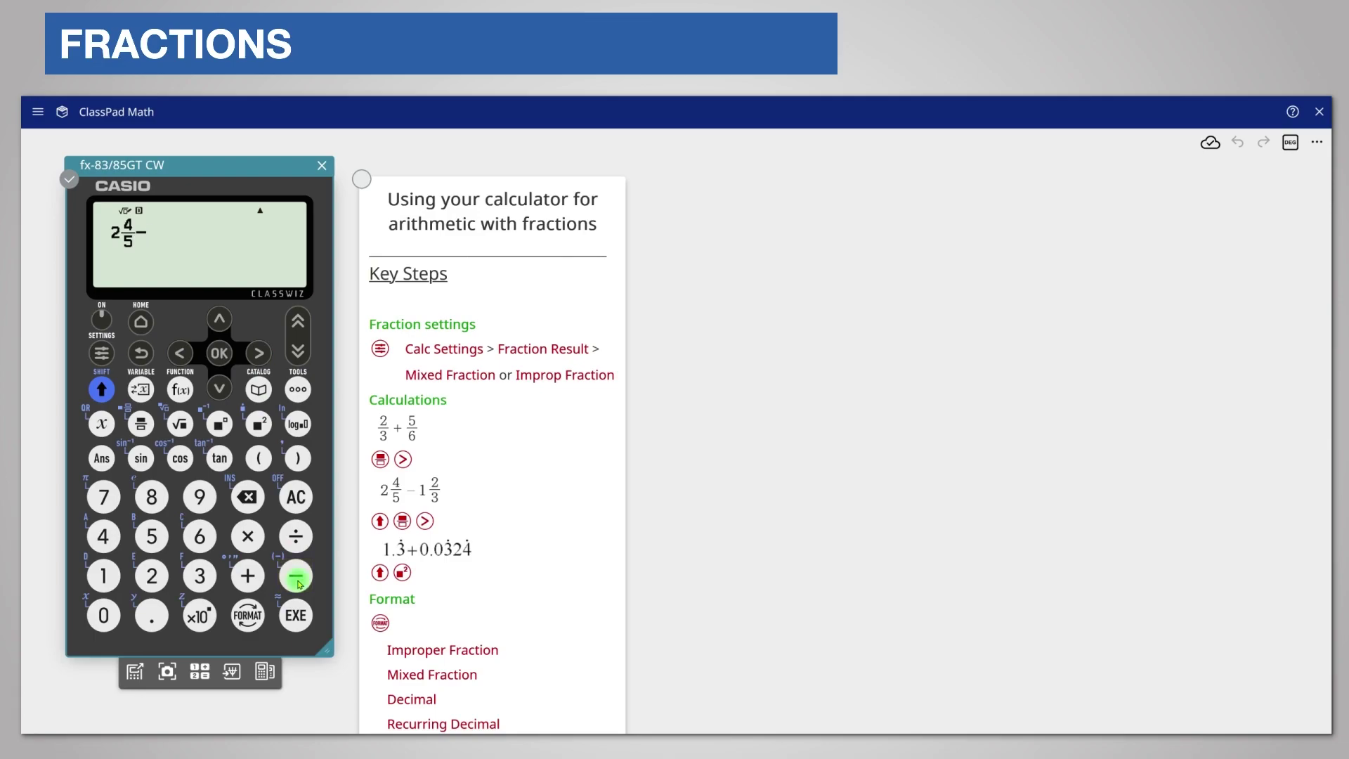
{"action": "left_click", "coordinate": [102, 389]}
{"action": "left_click", "coordinate": [141, 424]}
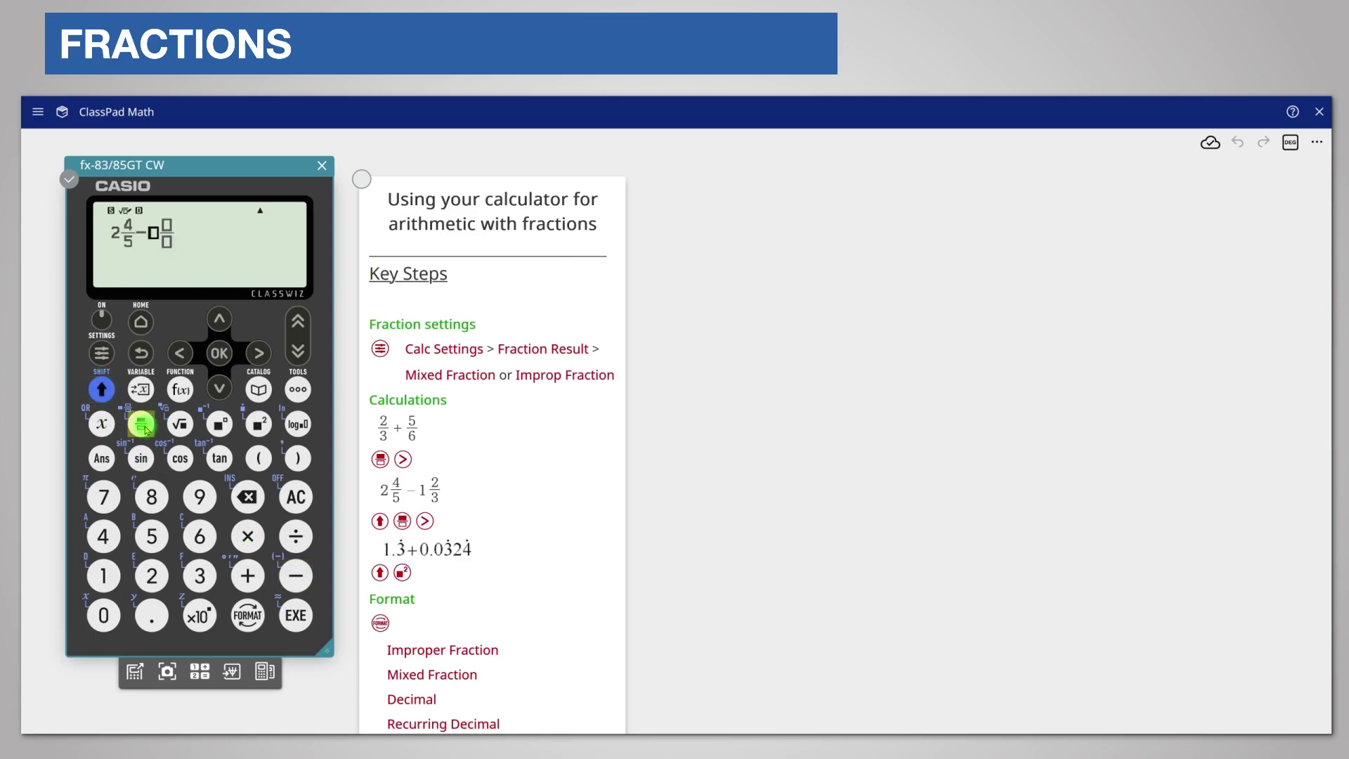
{"action": "left_click", "coordinate": [104, 575]}
{"action": "left_click", "coordinate": [259, 353]}
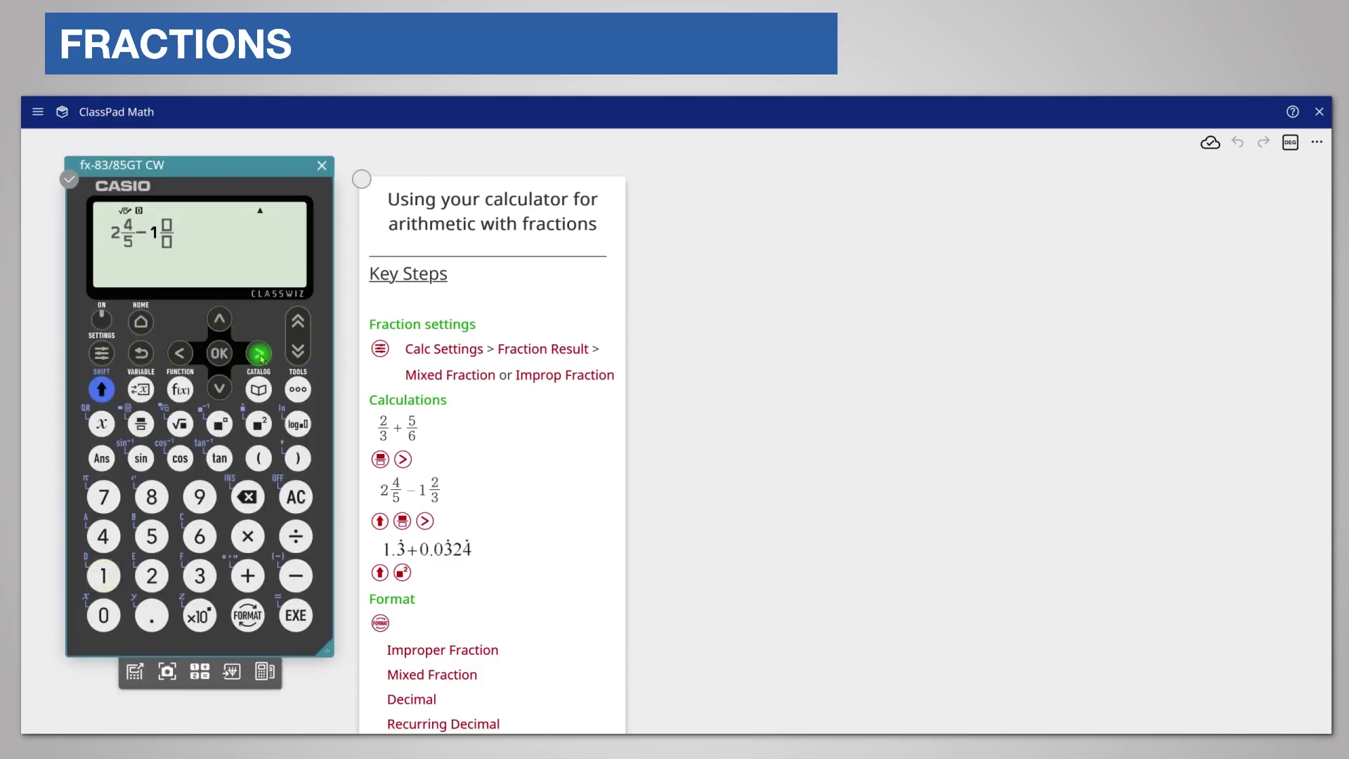
{"action": "left_click", "coordinate": [152, 577]}
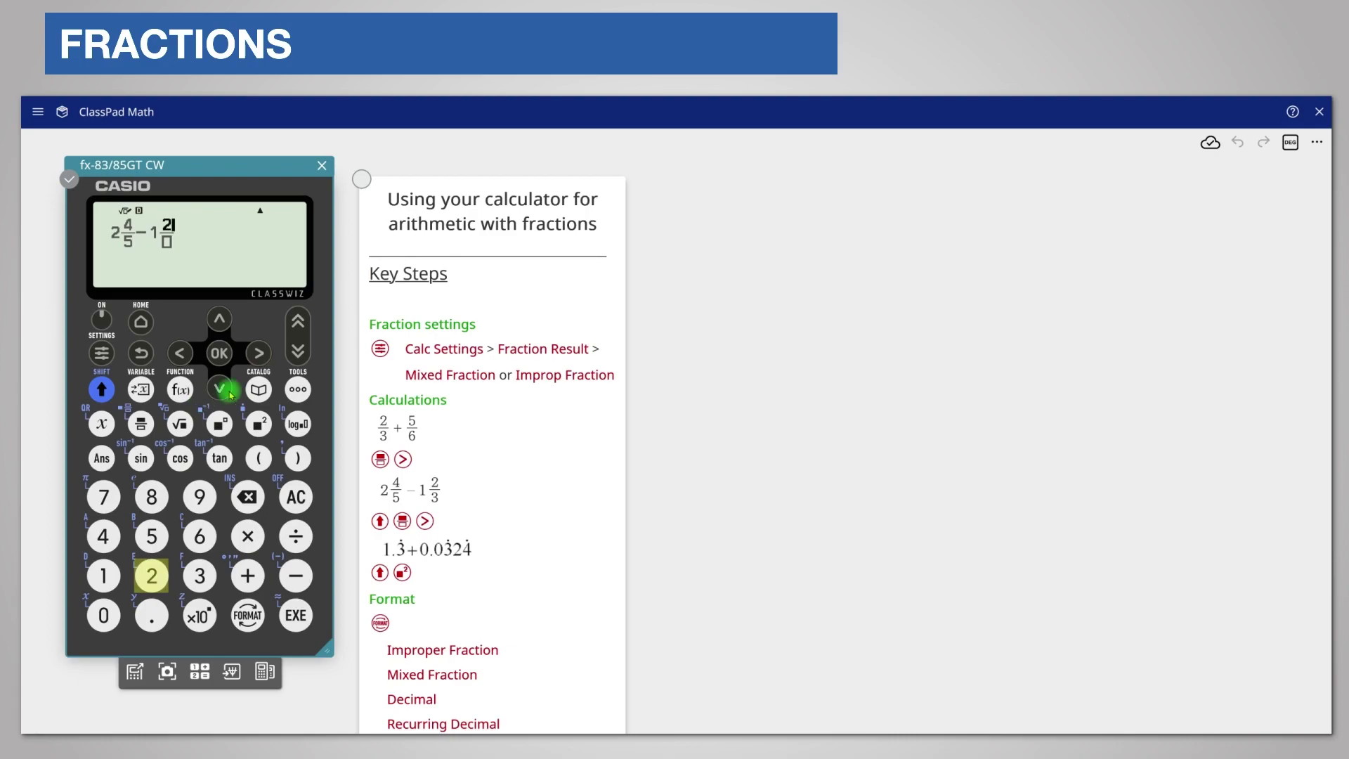
{"action": "left_click", "coordinate": [202, 579]}
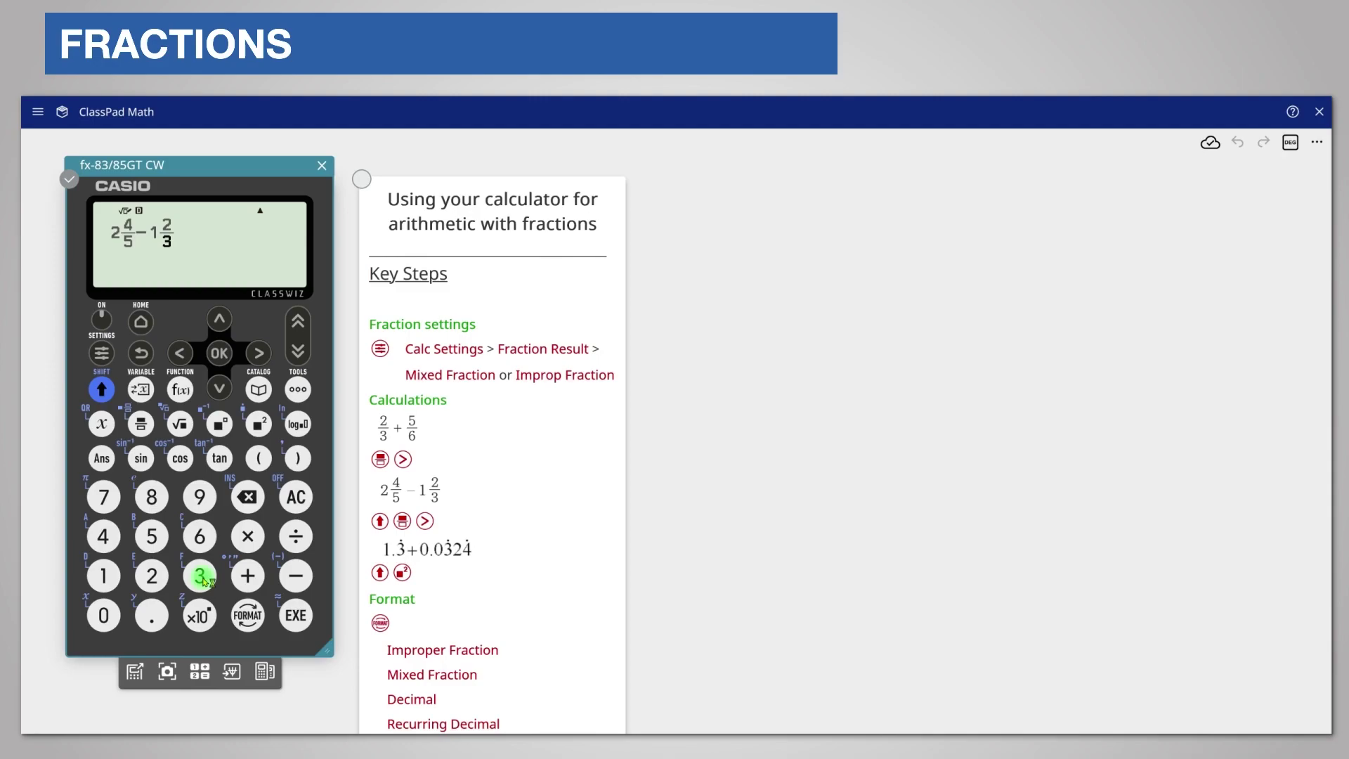
Calculate the subtraction as 17/15 and switch it to Recurring Decimal format, 1.13̇.
{"action": "left_click", "coordinate": [294, 615]}
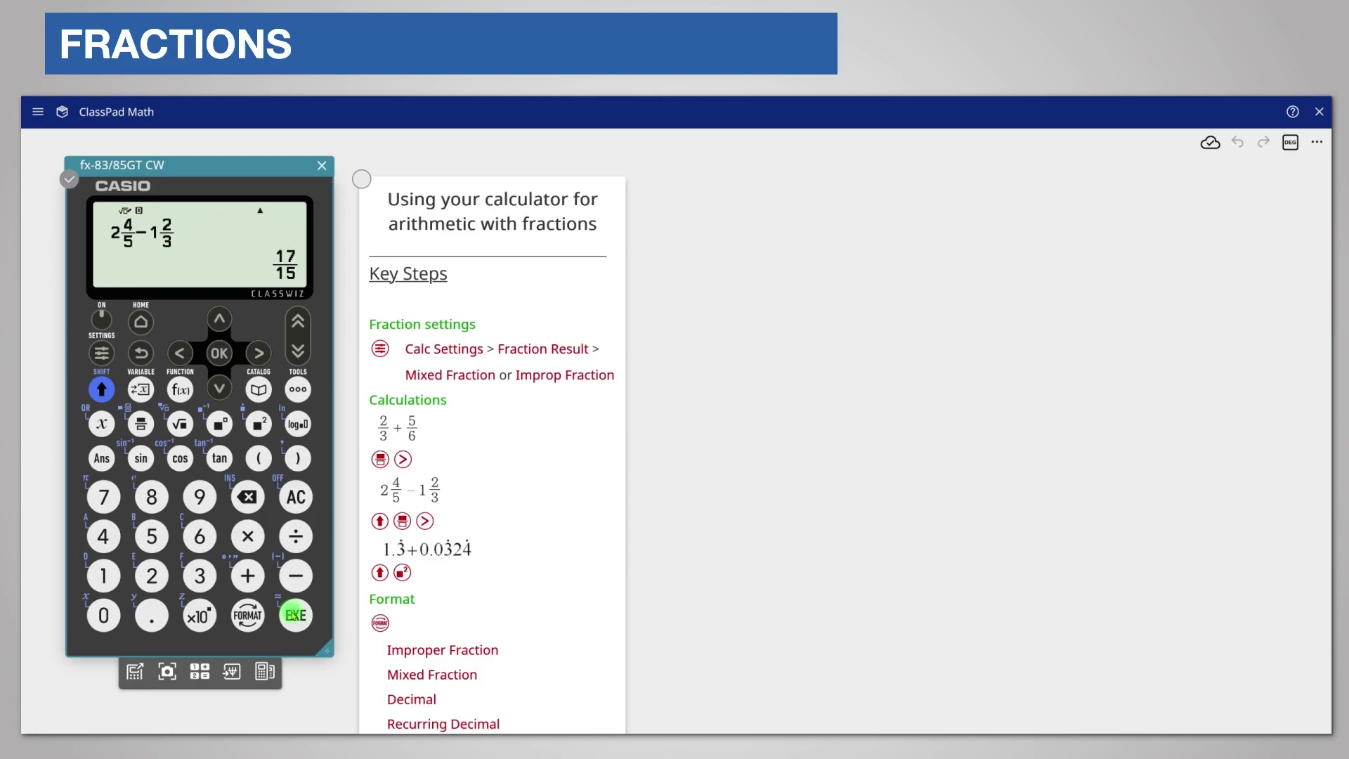
{"action": "left_click", "coordinate": [248, 617]}
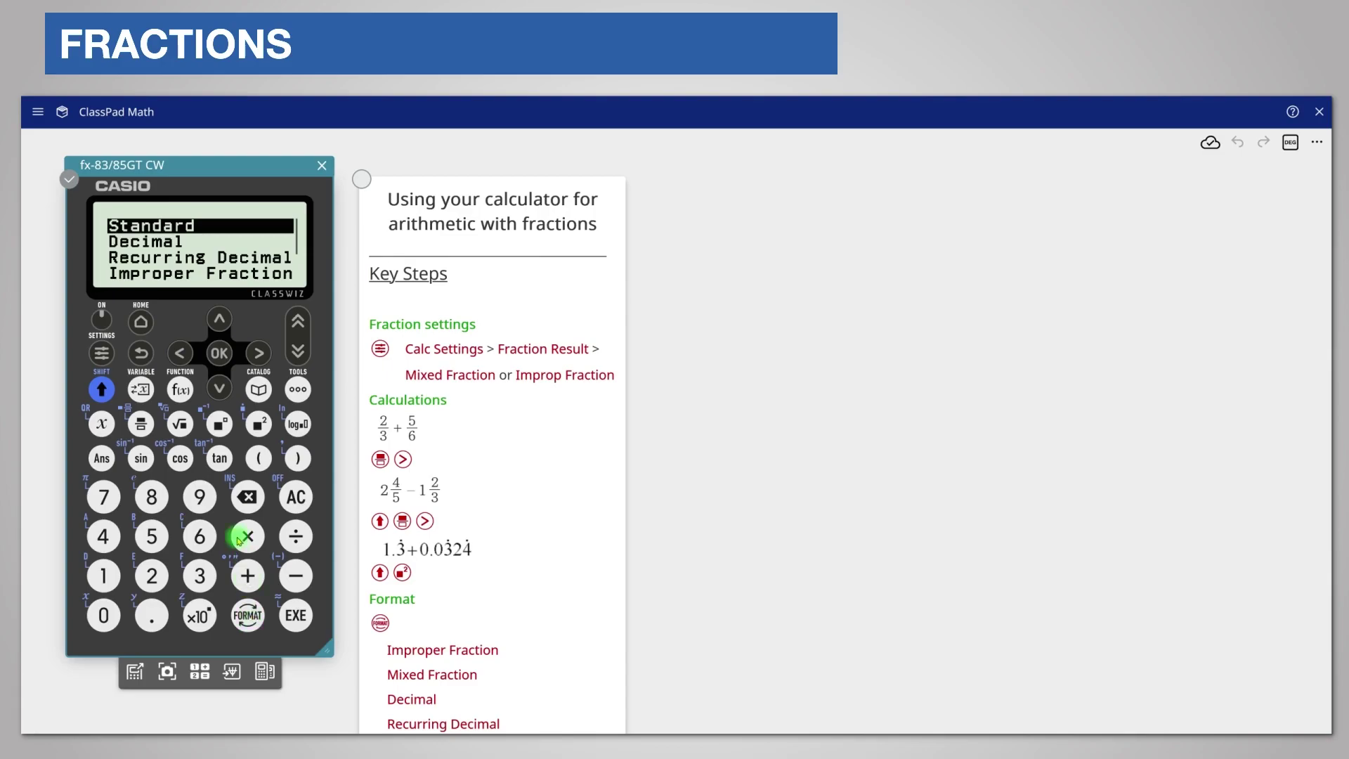
{"action": "left_click", "coordinate": [217, 389]}
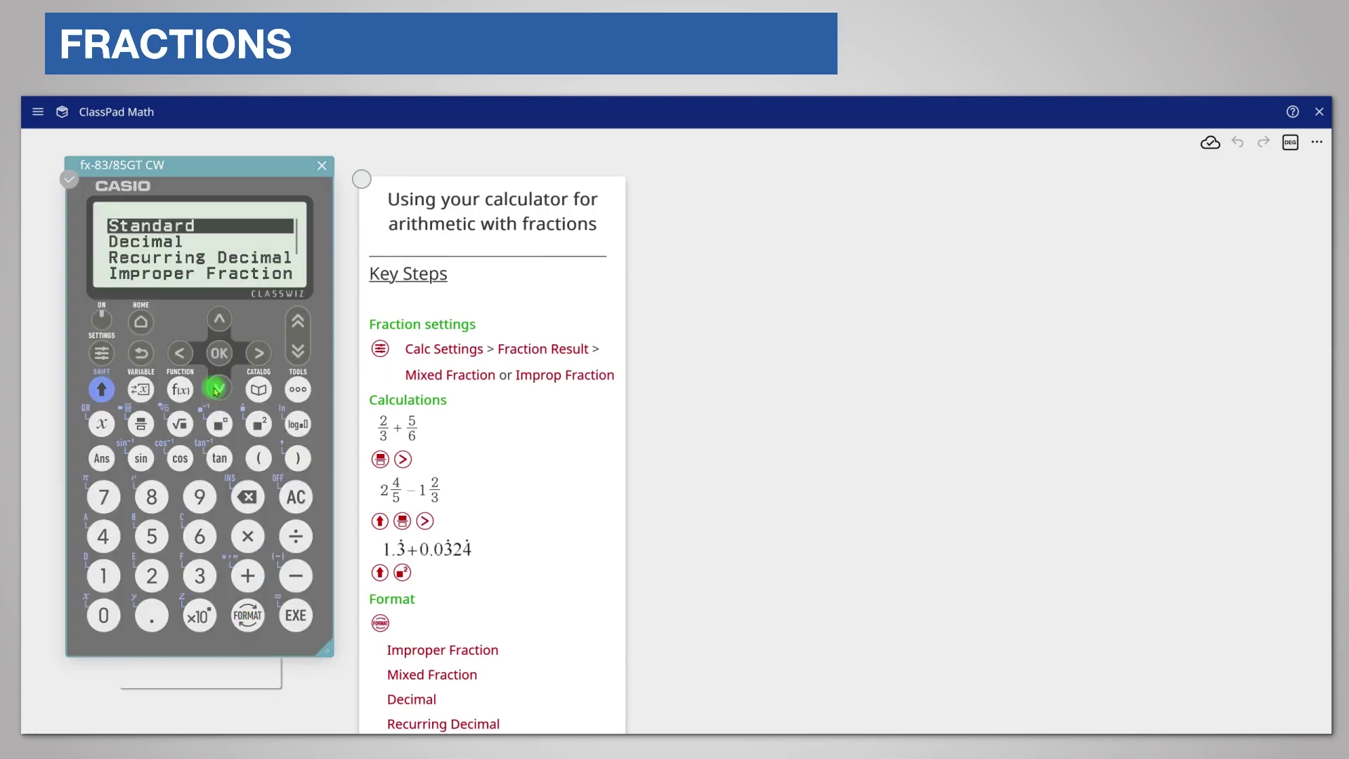
{"action": "left_click", "coordinate": [217, 389]}
{"action": "left_click", "coordinate": [219, 354]}
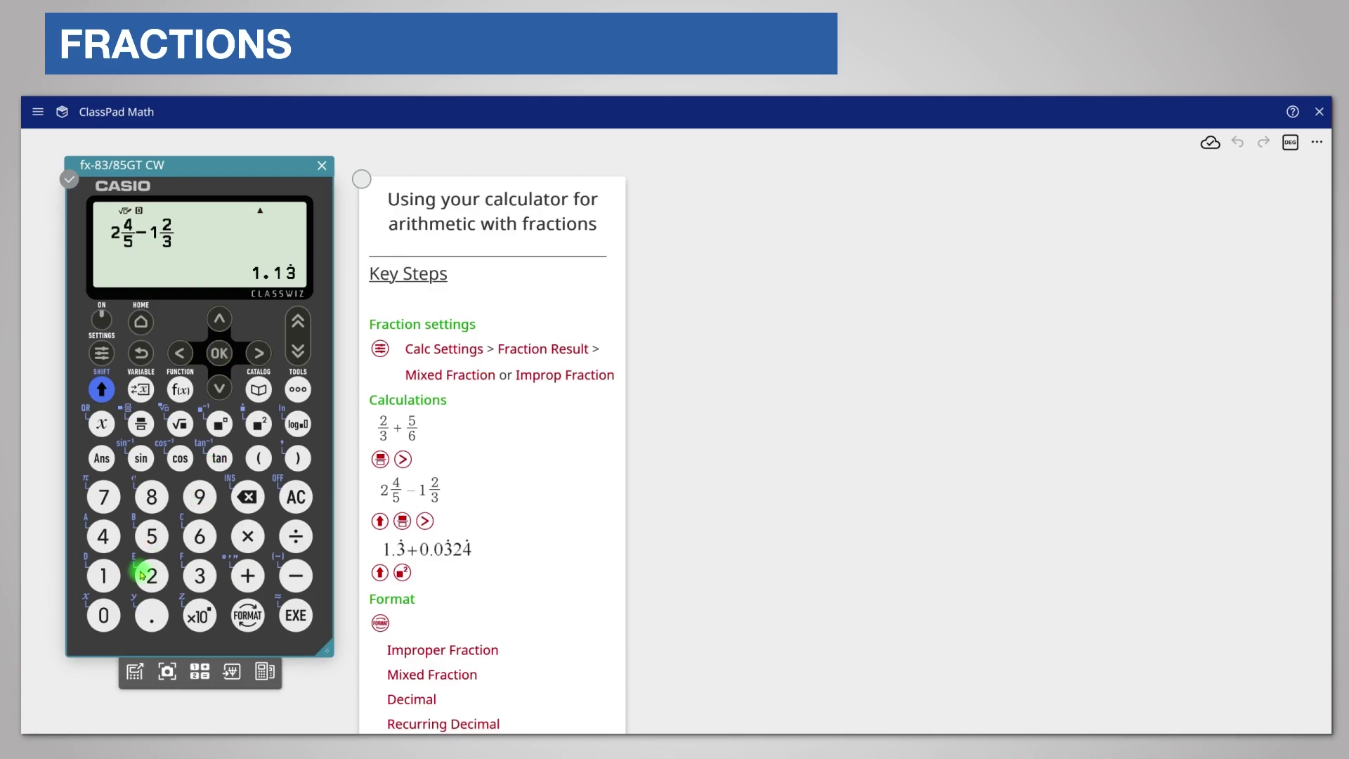
Enter 1.3̇ with 3 as the recurring digit, followed by a plus sign.
{"action": "left_click", "coordinate": [106, 575]}
{"action": "left_click", "coordinate": [150, 617]}
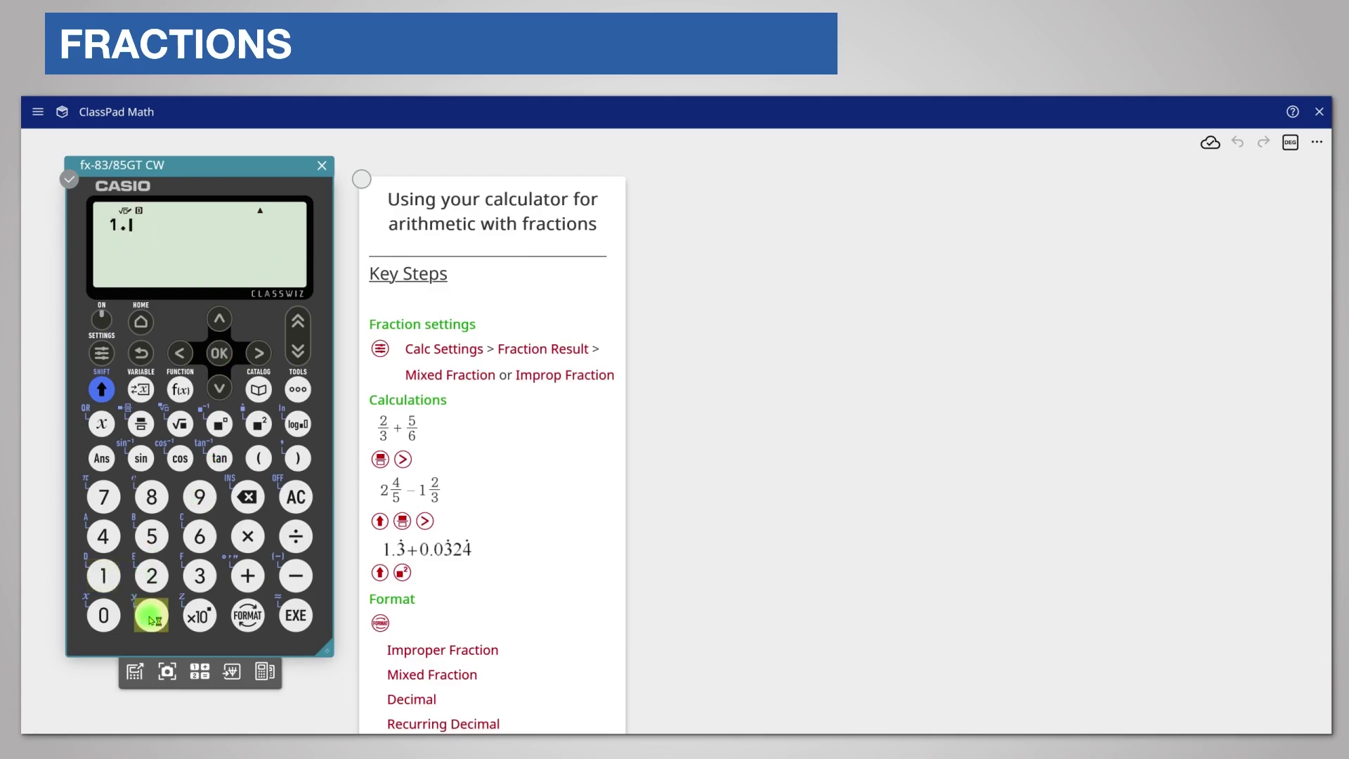
{"action": "left_click", "coordinate": [104, 389]}
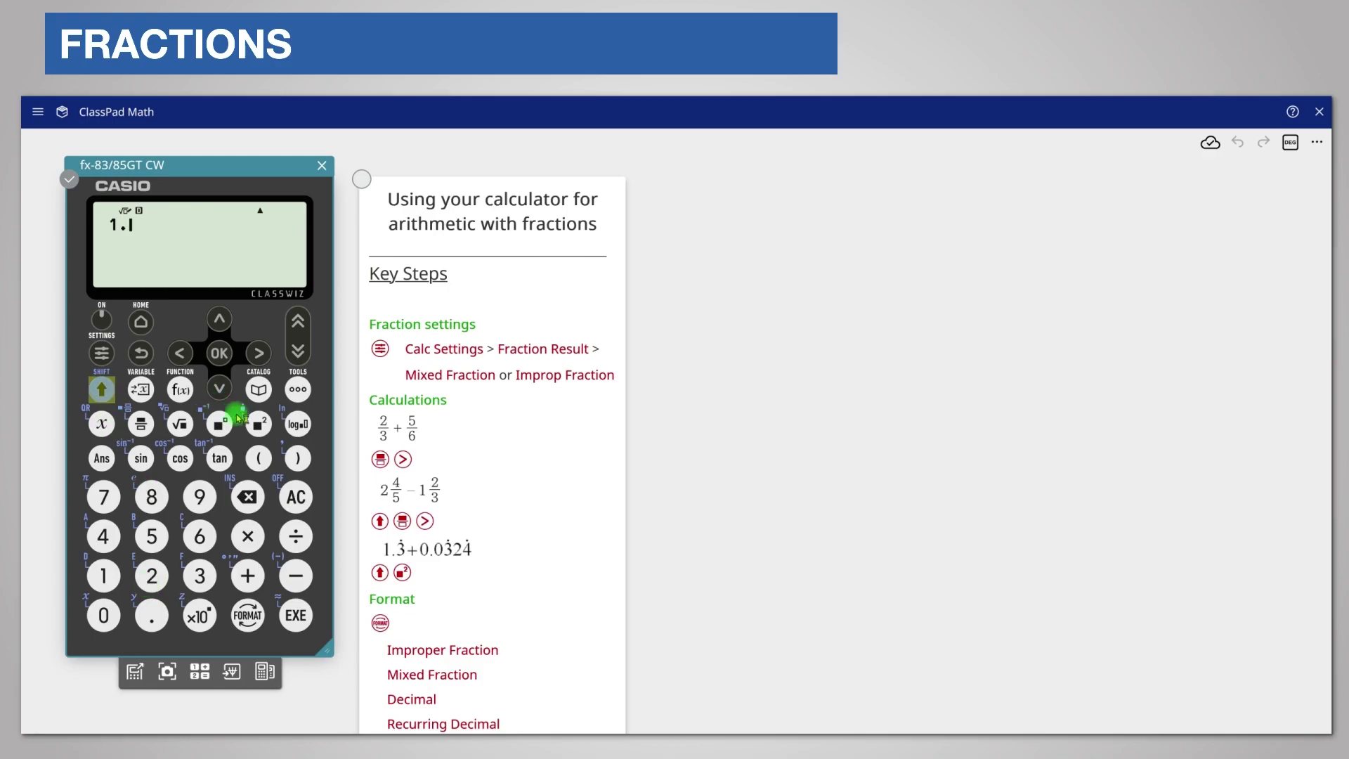
{"action": "left_click", "coordinate": [260, 425]}
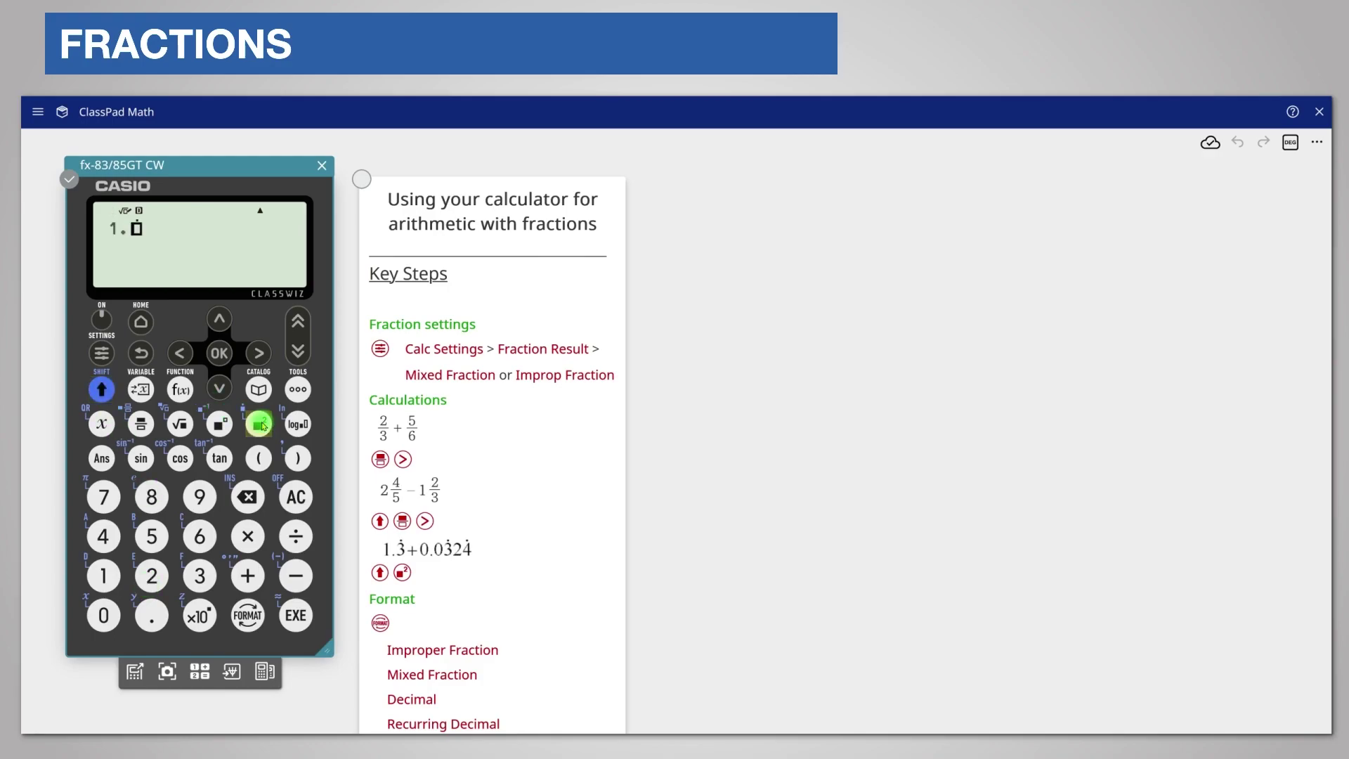
{"action": "left_click", "coordinate": [197, 578]}
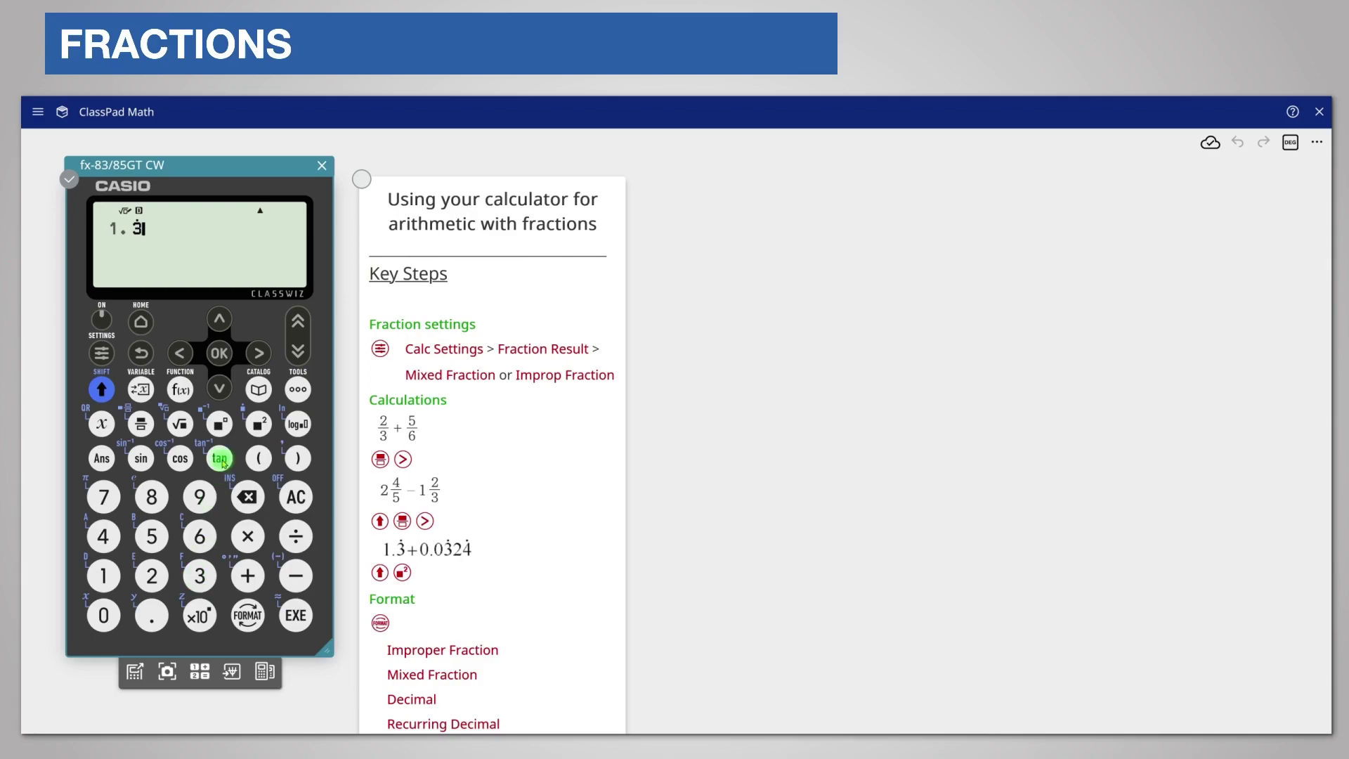
{"action": "left_click", "coordinate": [259, 356]}
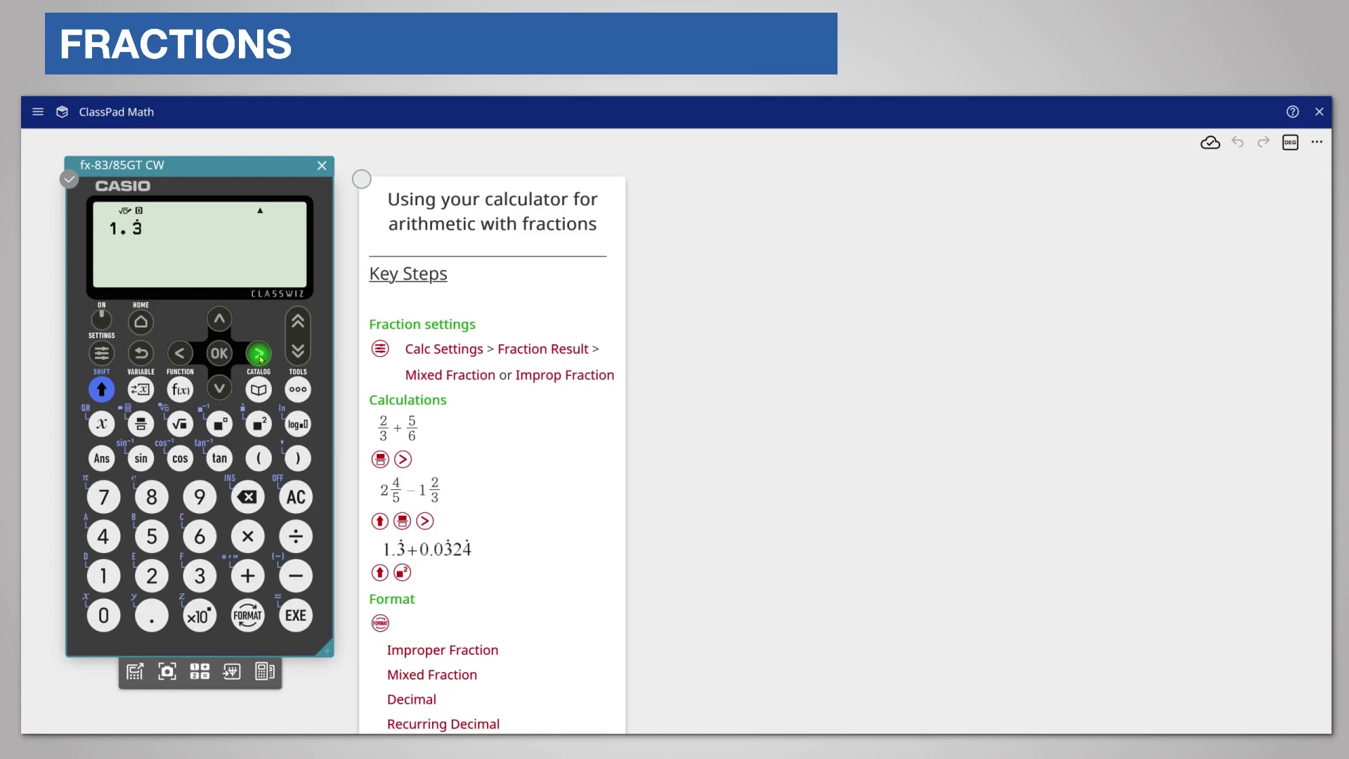
{"action": "left_click", "coordinate": [250, 582]}
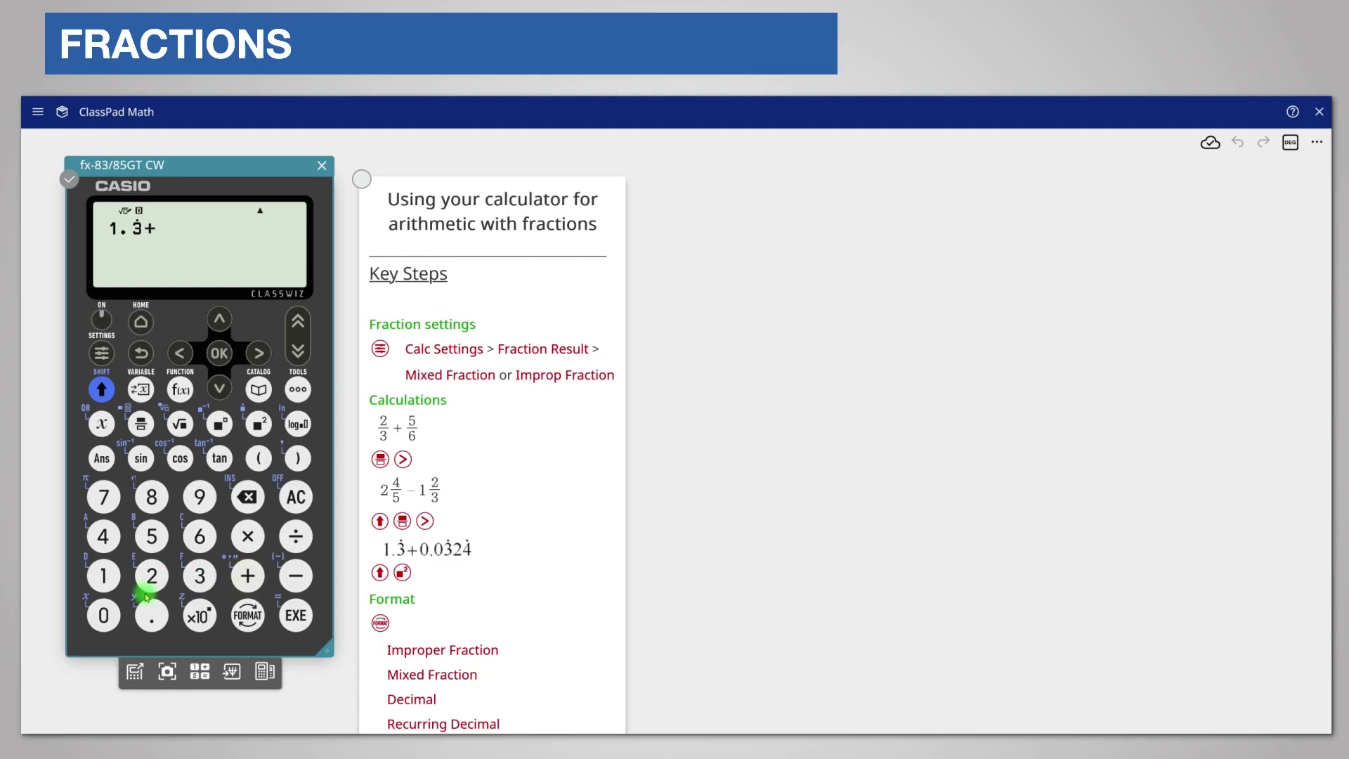
Enter 0.03̇24̇ after the plus, with 324 as the recurring block.
{"action": "left_click", "coordinate": [102, 617]}
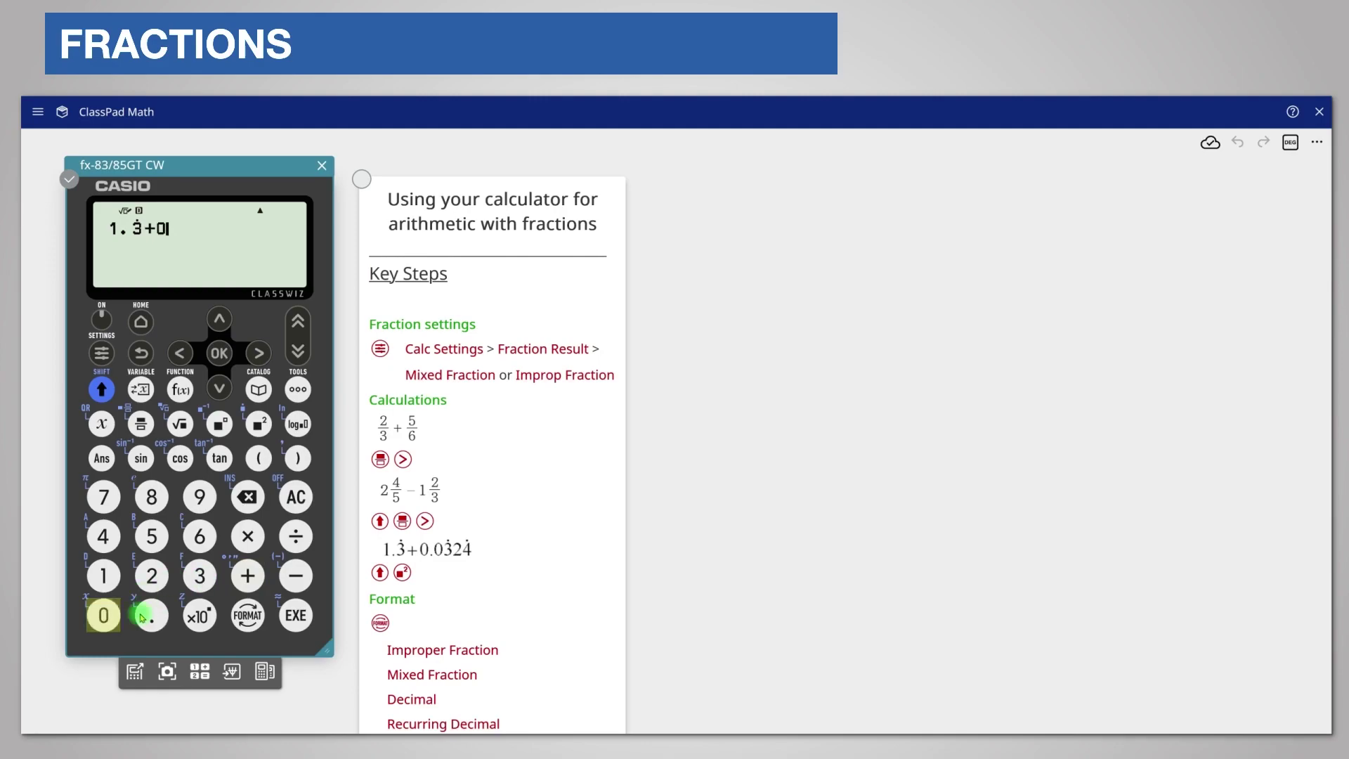
{"action": "type", "text": ".0"}
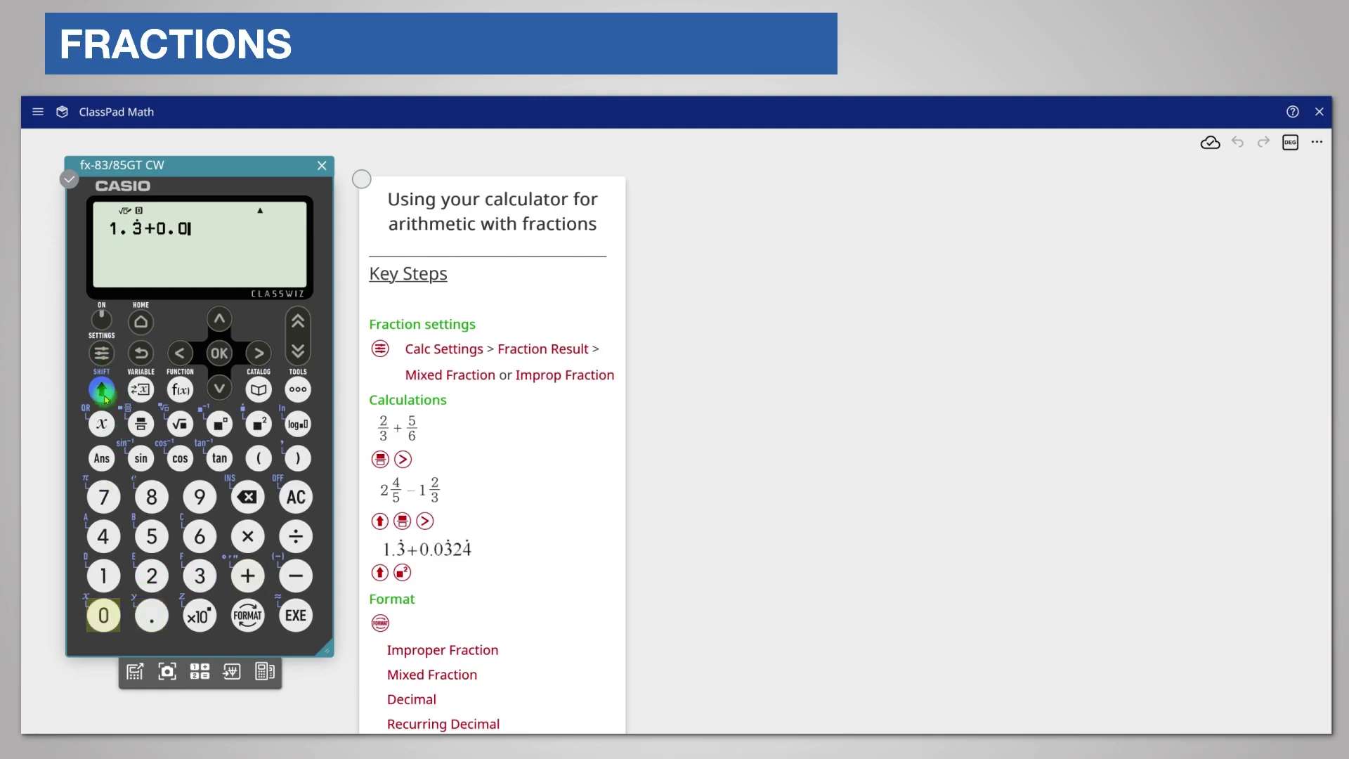
{"action": "left_click", "coordinate": [102, 391]}
{"action": "left_click", "coordinate": [259, 423]}
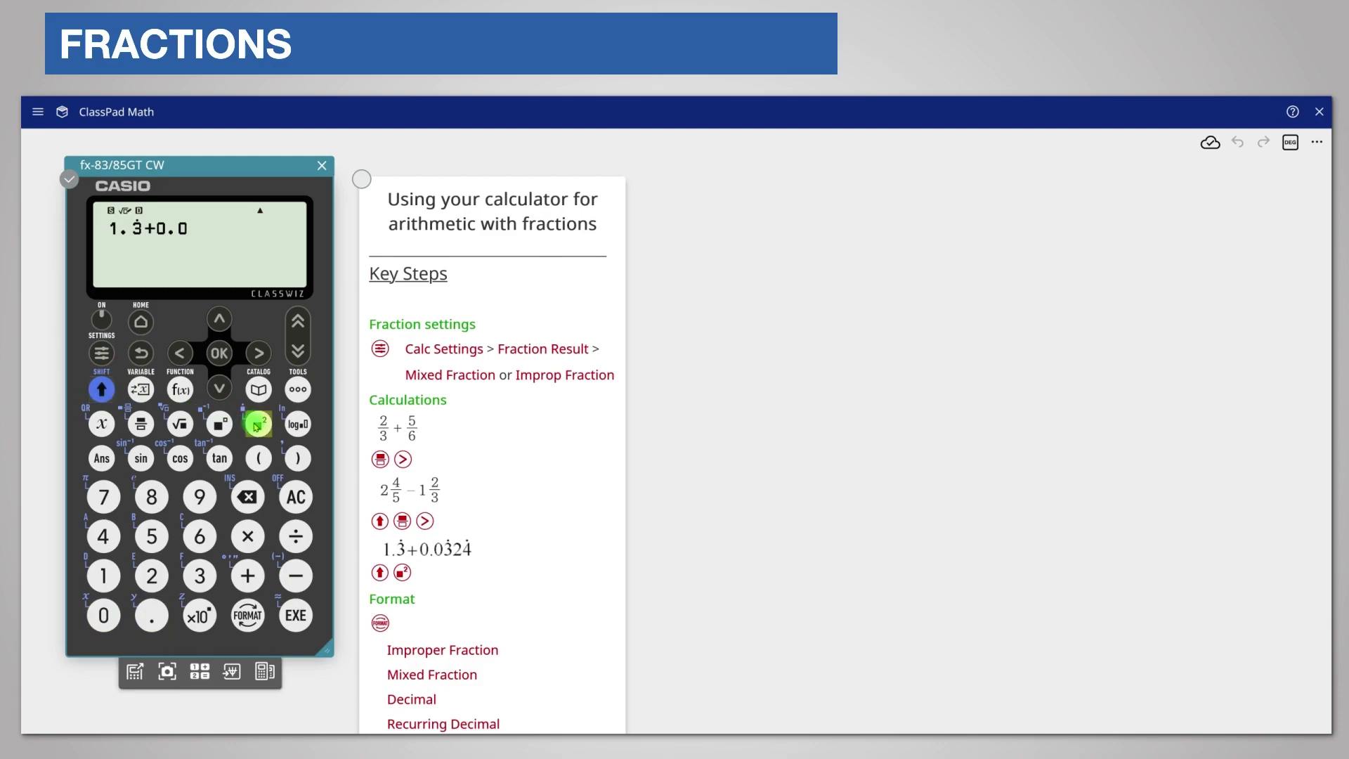
{"action": "left_click", "coordinate": [200, 577]}
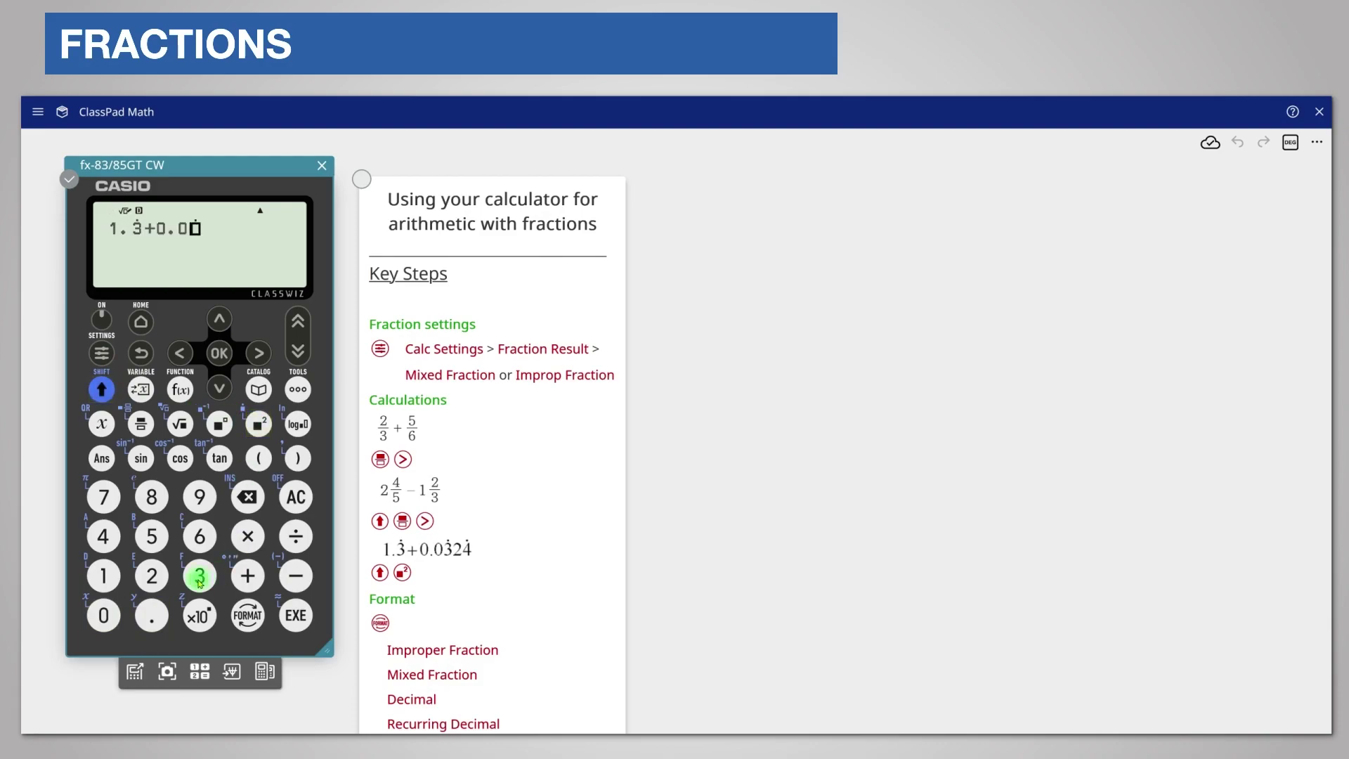
{"action": "left_click", "coordinate": [151, 576]}
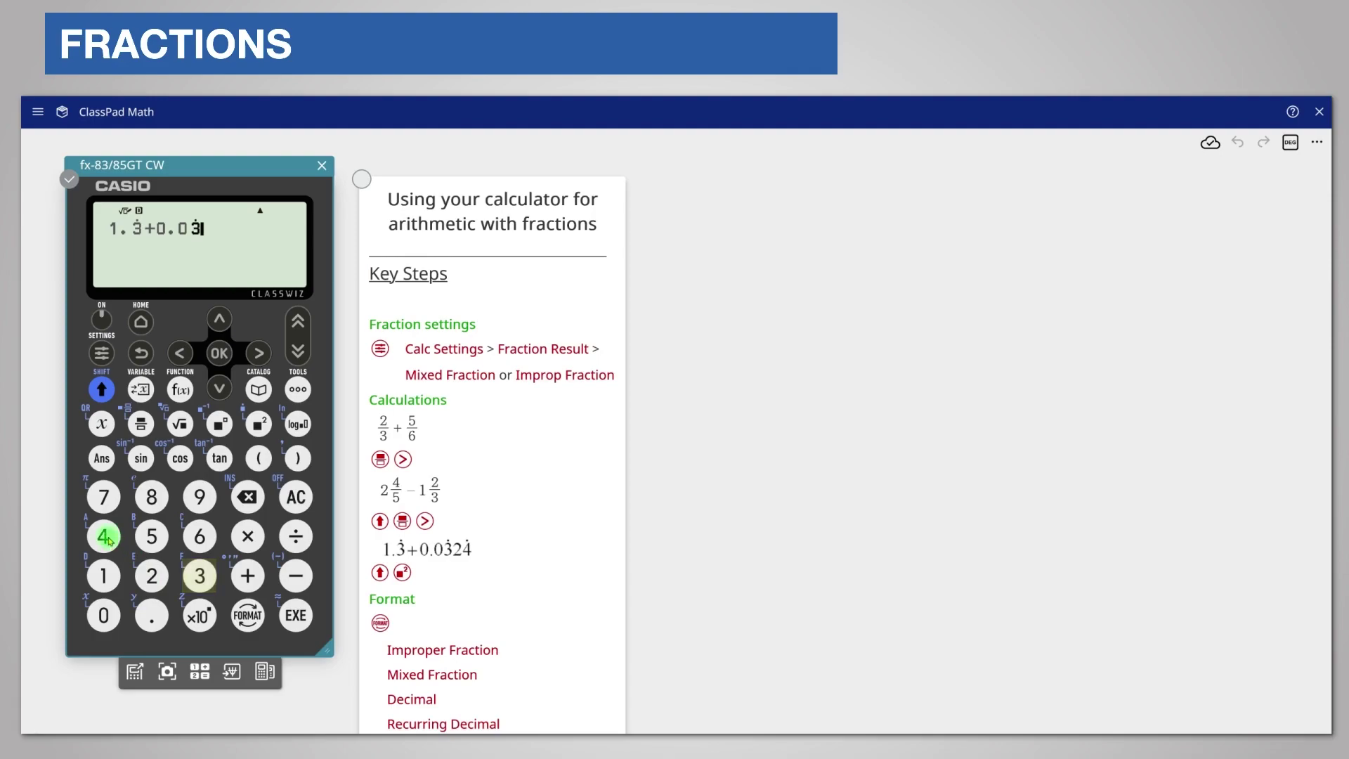
{"action": "left_click", "coordinate": [105, 538]}
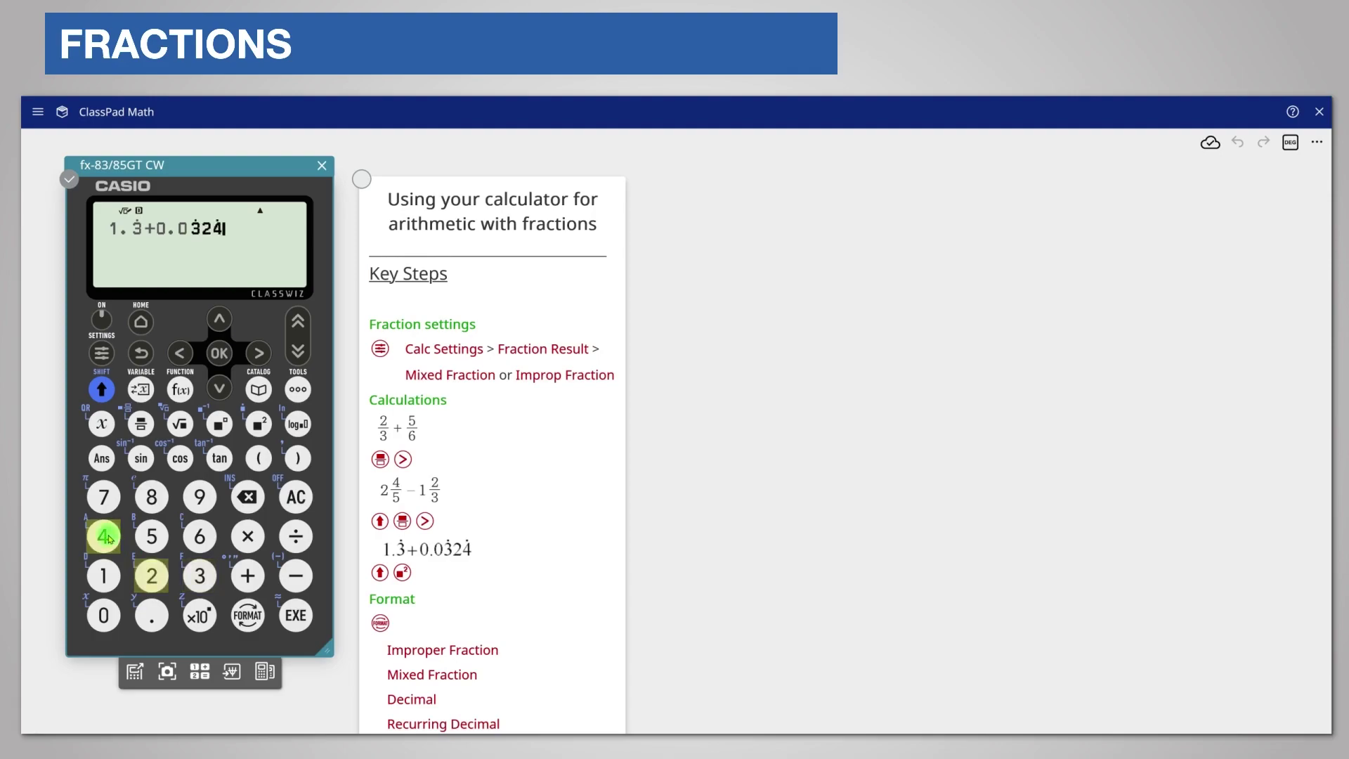
Calculate the sum as 758/555 and switch it to Recurring Decimal format, 1.36̇57̇.
{"action": "left_click", "coordinate": [298, 617]}
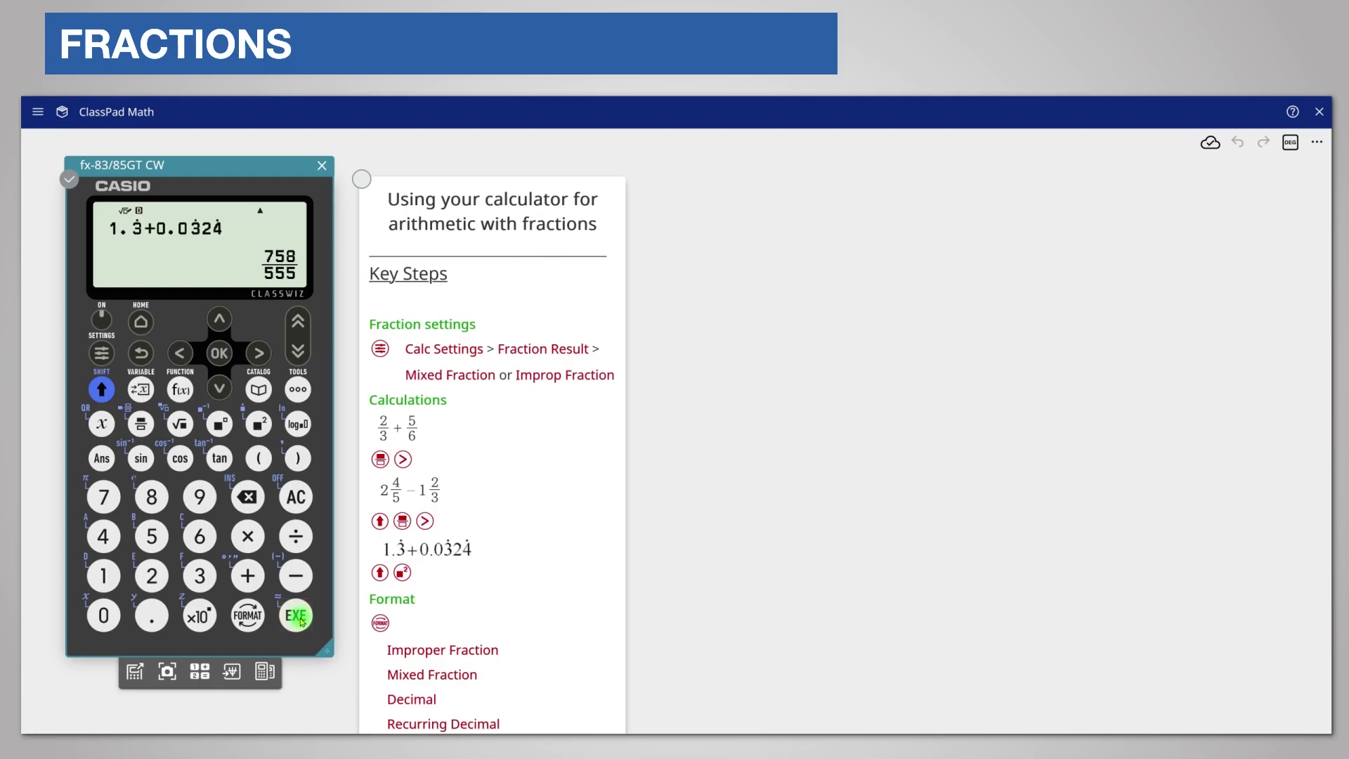
{"action": "left_click", "coordinate": [248, 616]}
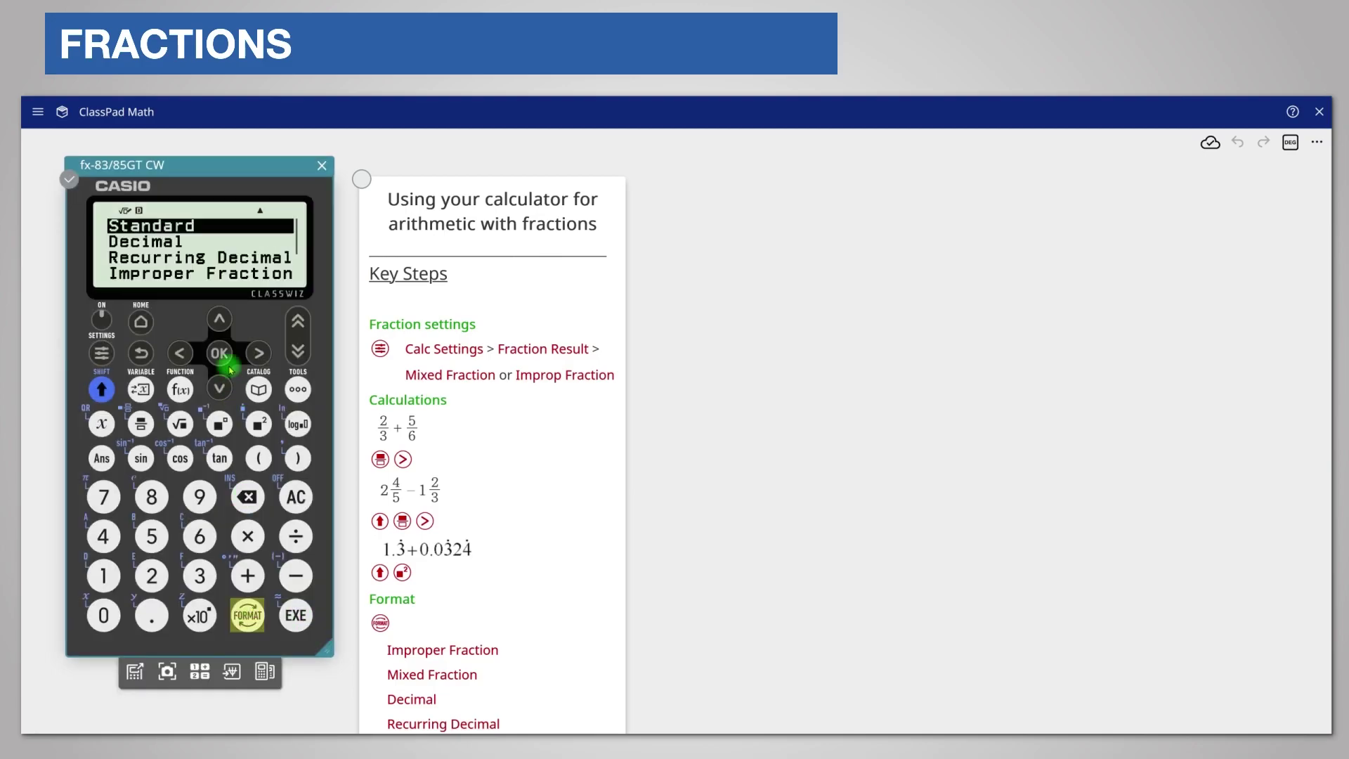
{"action": "left_click", "coordinate": [221, 388]}
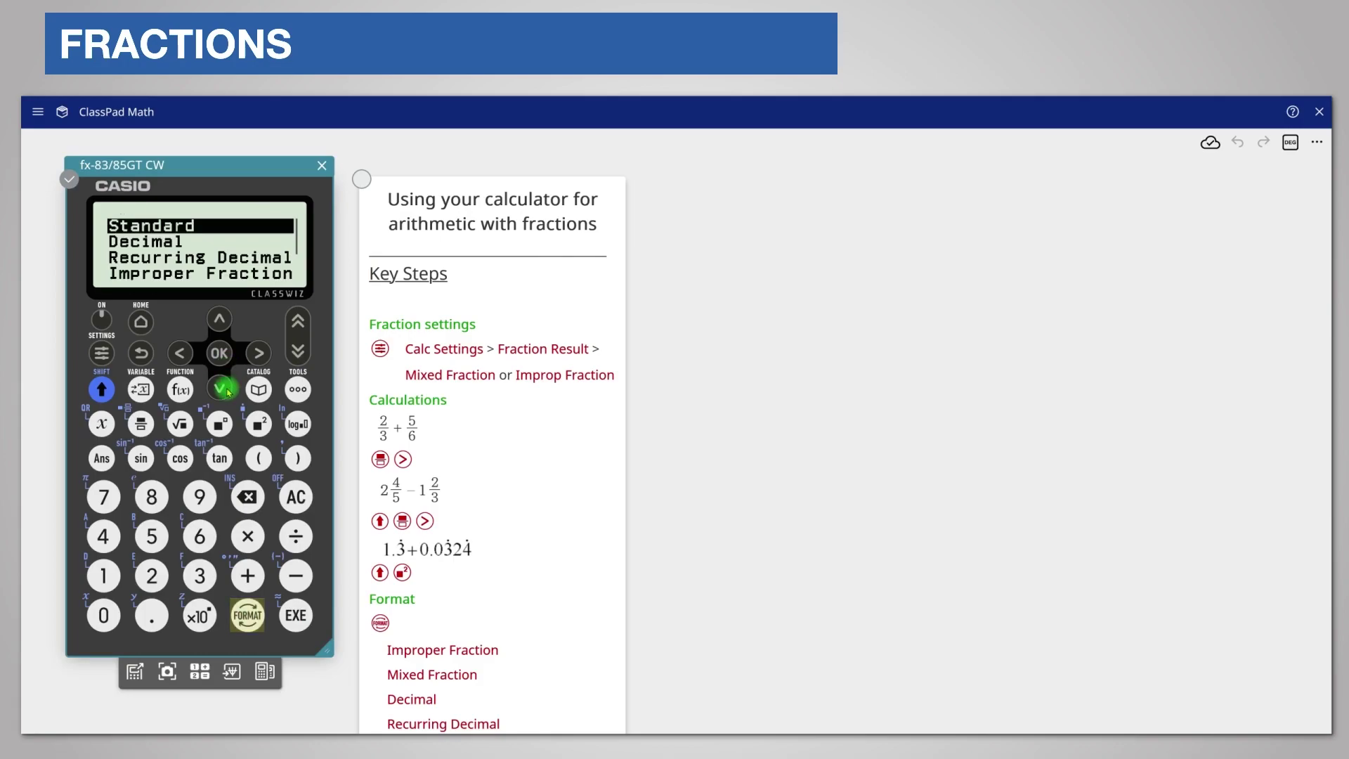
{"action": "left_click", "coordinate": [222, 354]}
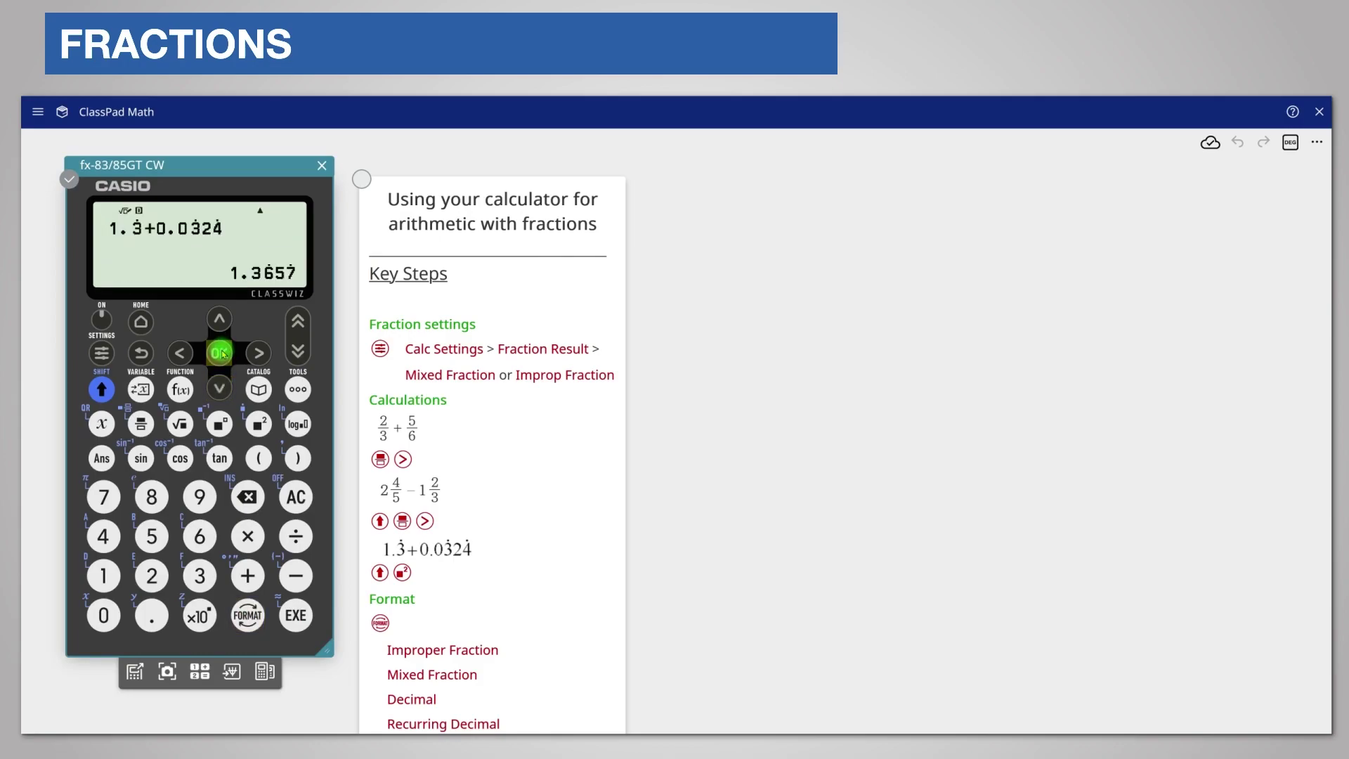